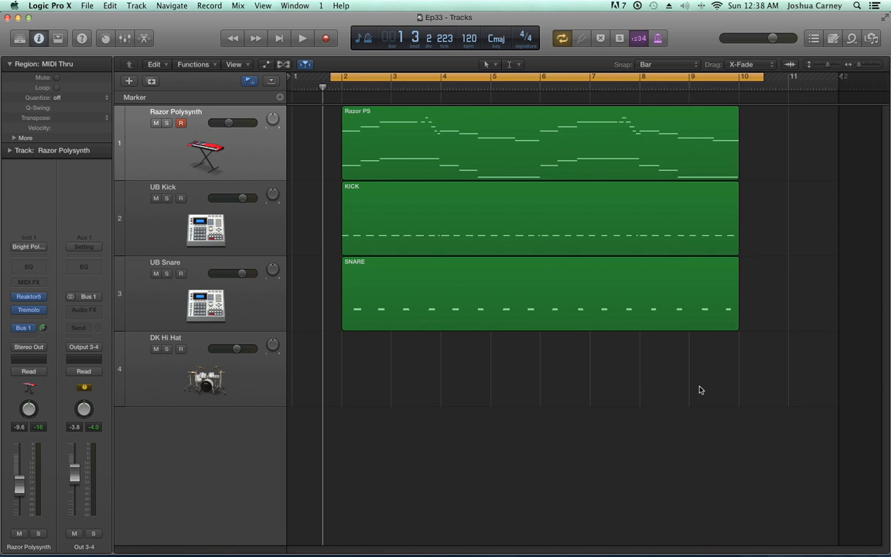
Examine the Razor PS region's parameters and toggle the inspector off and back on
{"action": "left_click", "coordinate": [394, 152]}
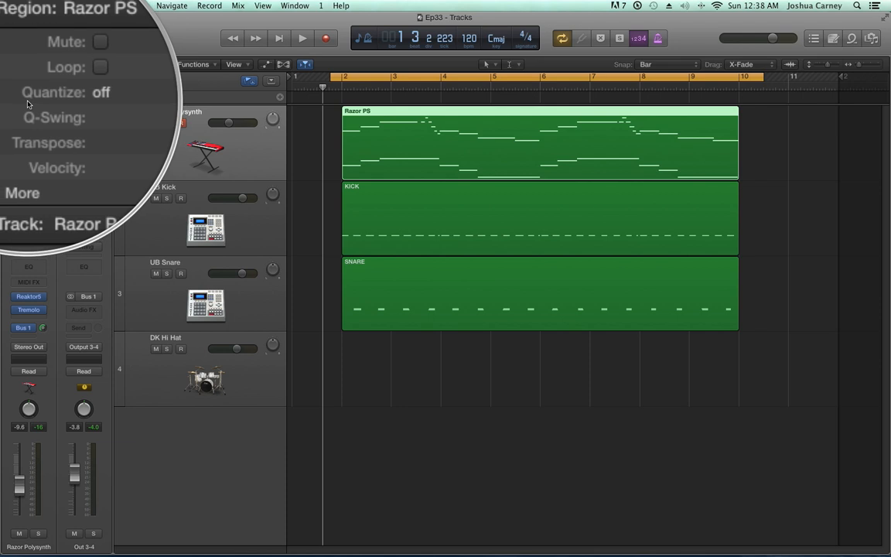
{"action": "left_click", "coordinate": [291, 153]}
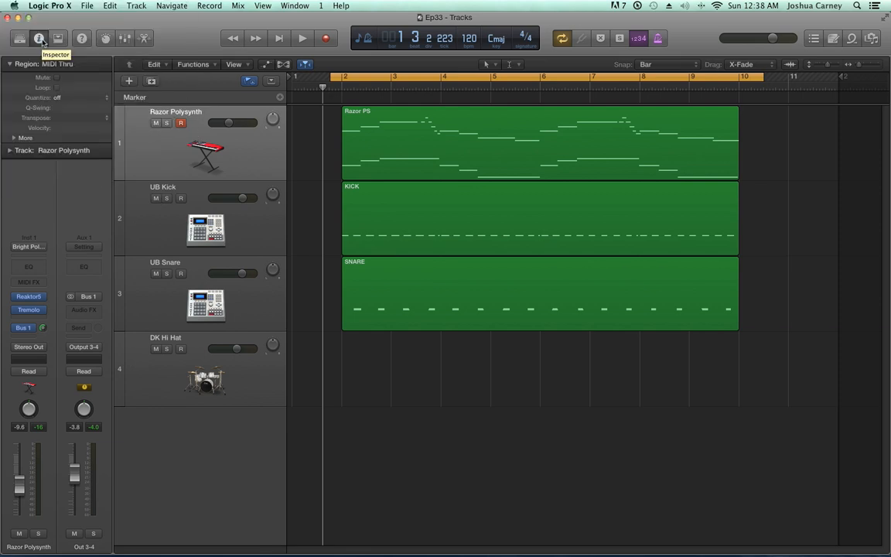
{"action": "left_click", "coordinate": [40, 40]}
{"action": "left_click", "coordinate": [40, 40]}
Collapse the region parameters and play back the full arrangement to hear its timing
{"action": "left_click", "coordinate": [9, 67]}
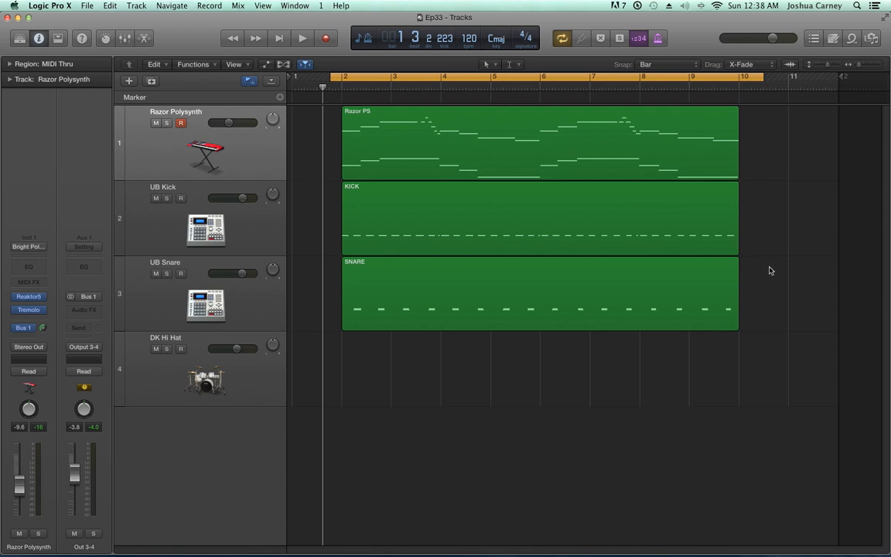
{"action": "key", "text": "space"}
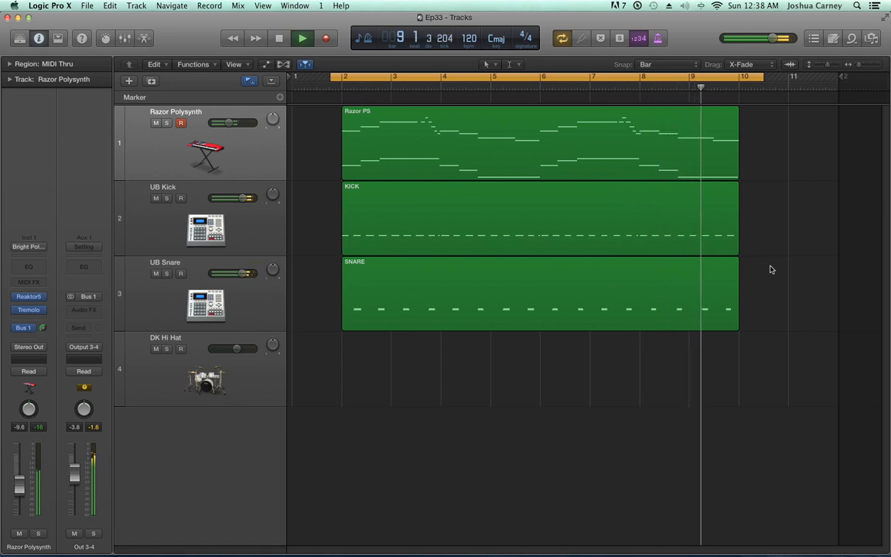
{"action": "key", "text": "space"}
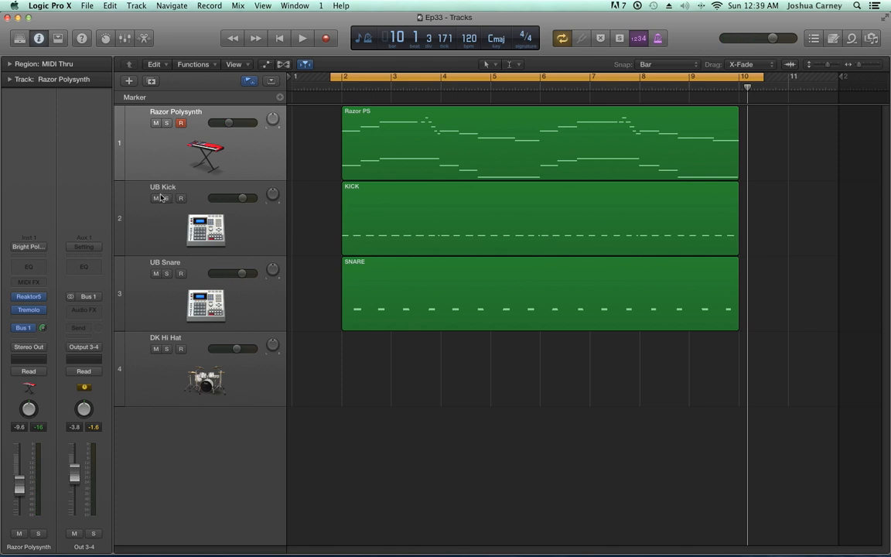
Solo the Razor Polysynth track at a larger track height and open its Razor PS region in an enlarged Piano Roll
{"action": "left_click", "coordinate": [167, 123]}
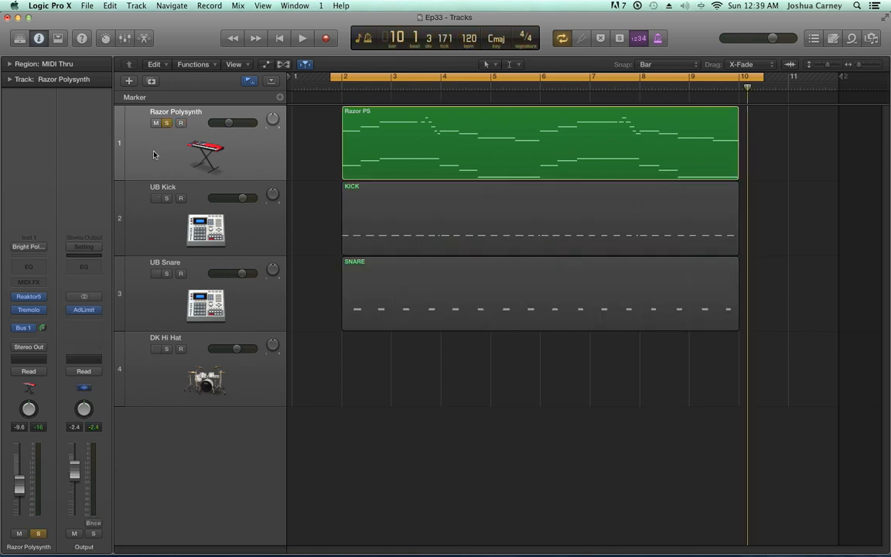
{"action": "left_click_drag", "start_coordinate": [122, 182], "coordinate": [122, 265]}
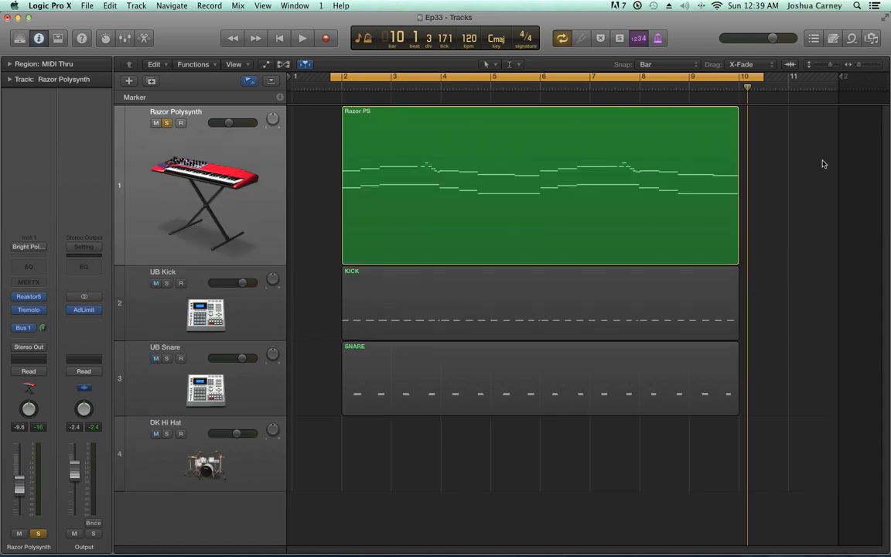
{"action": "left_click", "coordinate": [529, 164]}
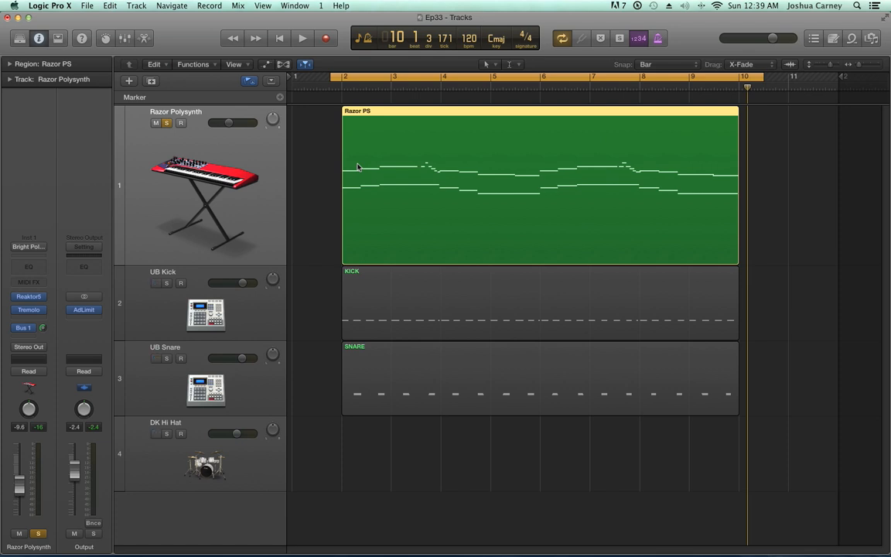
{"action": "double_click", "coordinate": [398, 167]}
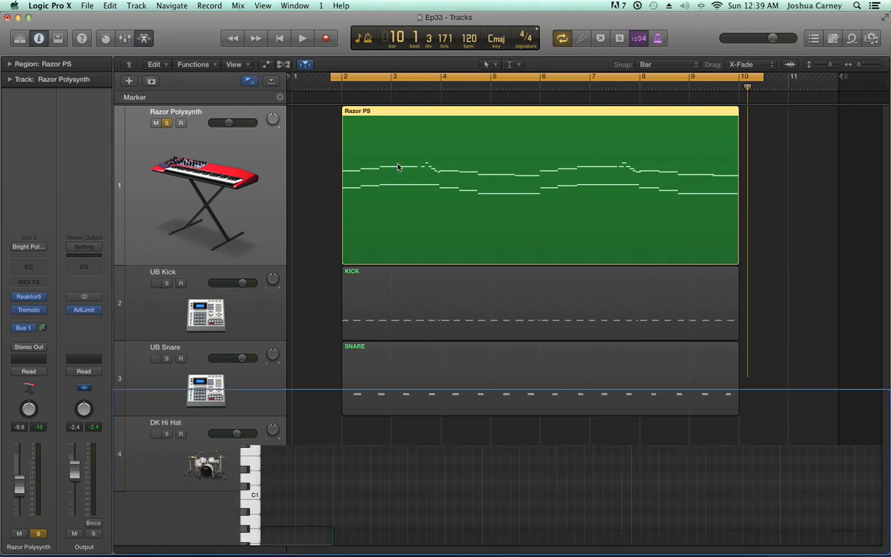
{"action": "left_click_drag", "start_coordinate": [514, 386], "coordinate": [503, 213]}
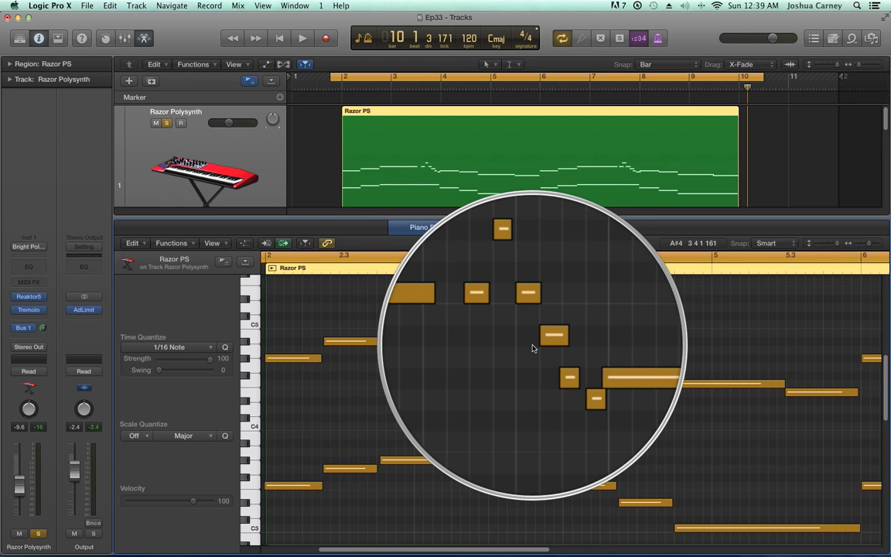
{"action": "scroll", "coordinate": [533, 347], "scroll_direction": "right", "scroll_amount": 1}
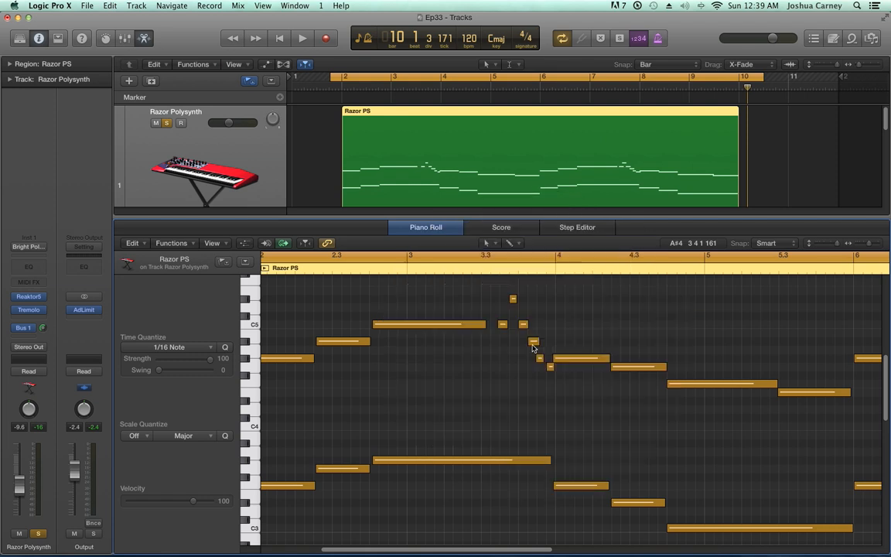
Quantize the Razor PS region to 1/16 Note in its region parameters and close the Piano Roll
{"action": "left_click", "coordinate": [771, 161]}
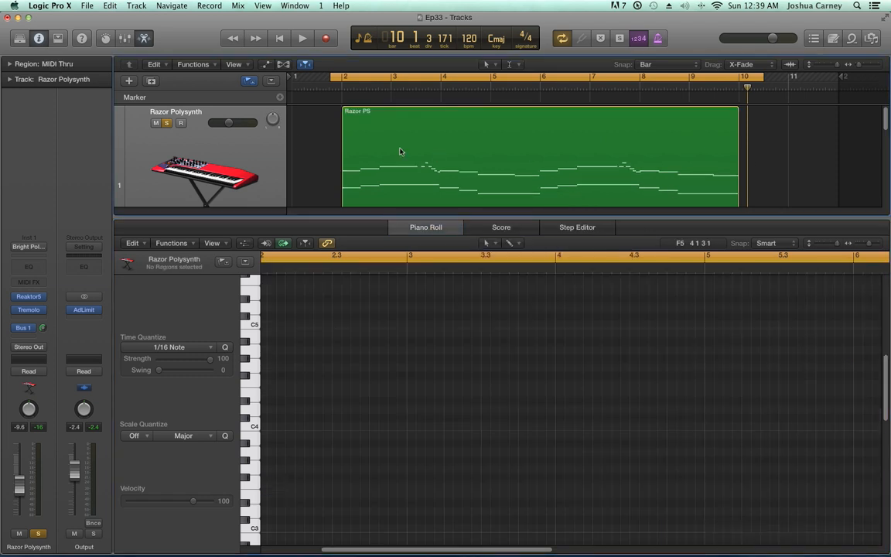
{"action": "left_click", "coordinate": [421, 145]}
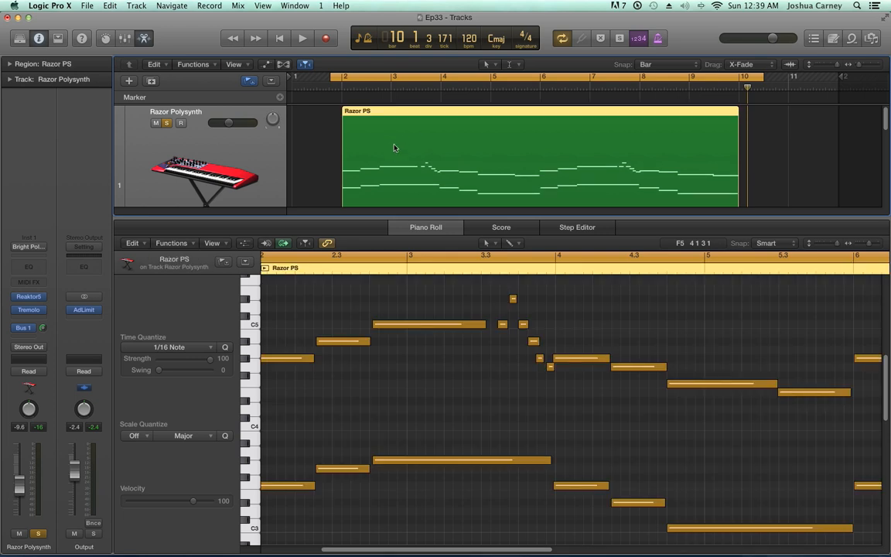
{"action": "left_click", "coordinate": [9, 64]}
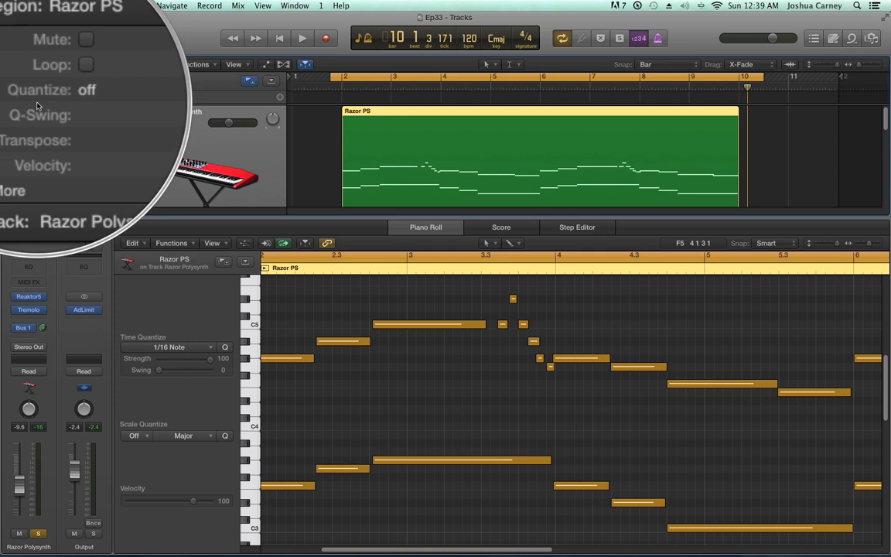
{"action": "left_click", "coordinate": [99, 101]}
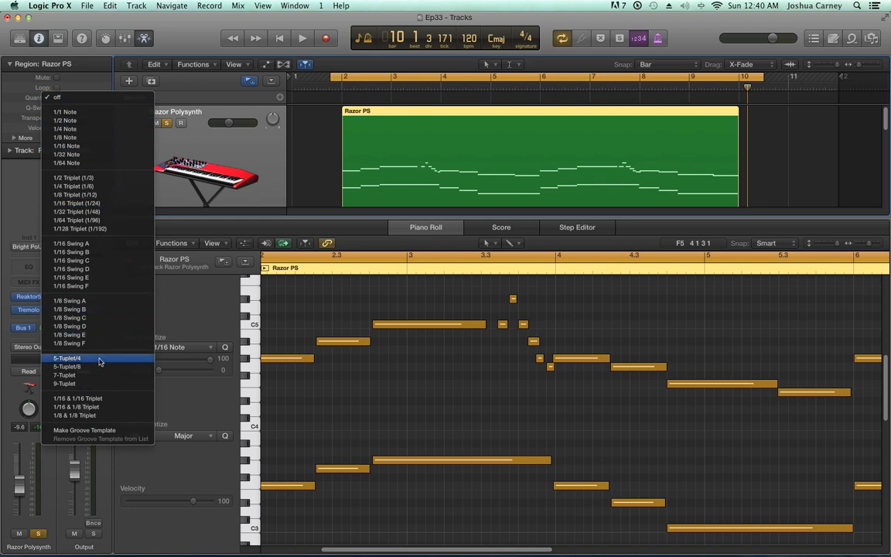
{"action": "left_click", "coordinate": [68, 147]}
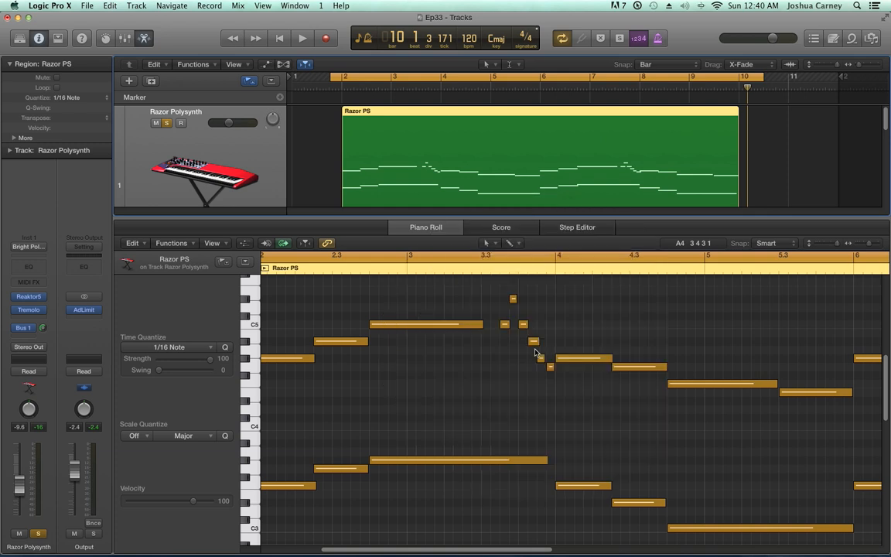
{"action": "key", "text": "e"}
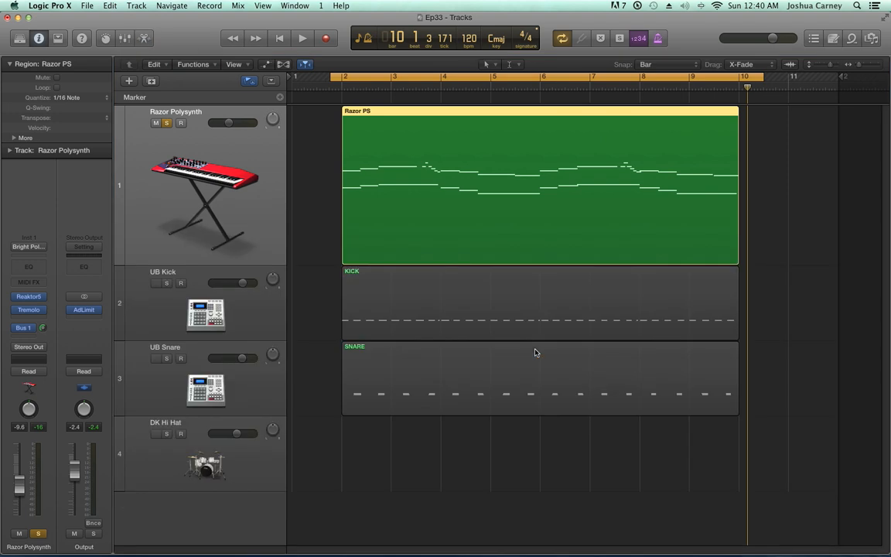
Switch solo from the Razor Polysynth track to UB Kick and reset the Razor Polysynth track's height
{"action": "left_click", "coordinate": [167, 123]}
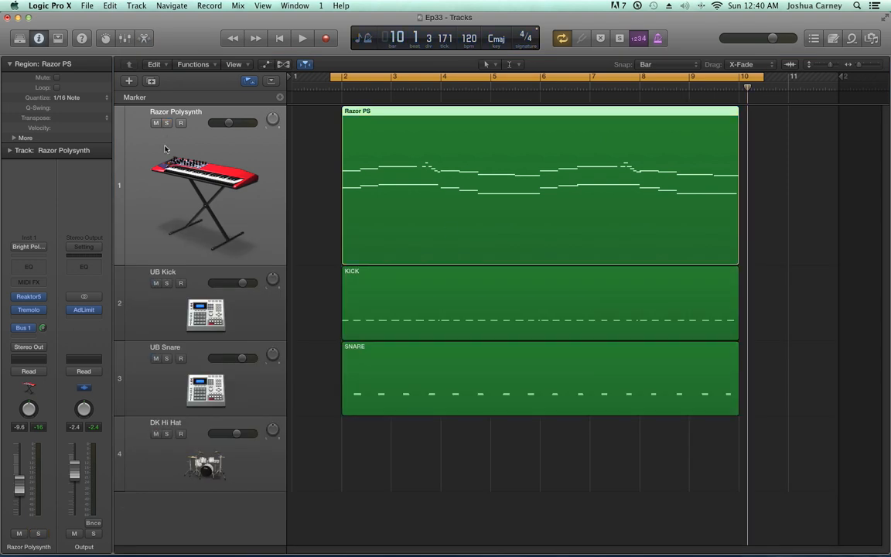
{"action": "left_click", "coordinate": [166, 283]}
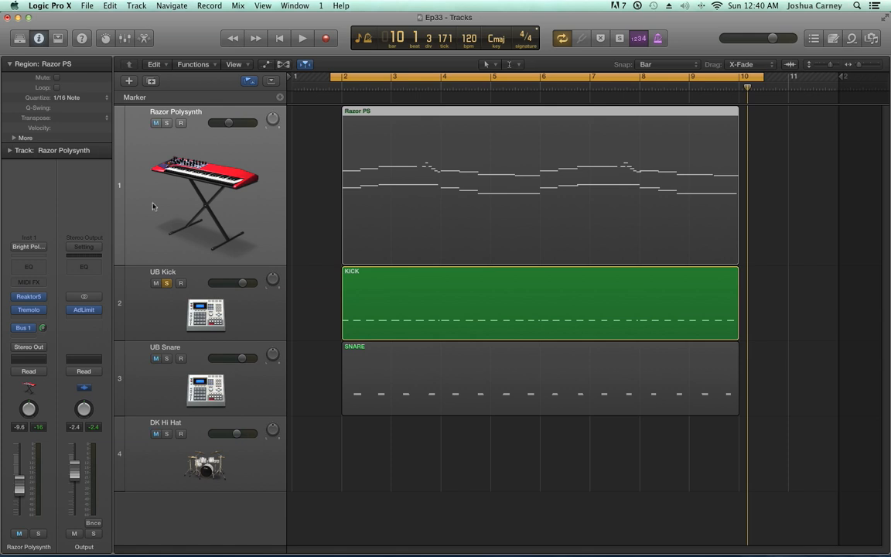
{"action": "left_click", "coordinate": [119, 263], "text": "shift"}
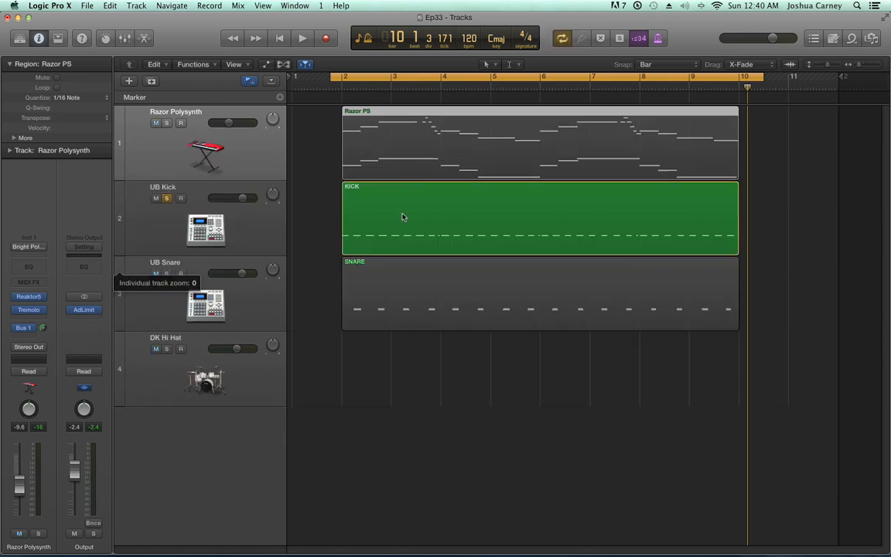
Play the soloed kick from the start of the cycle, open the KICK region in the Piano Roll and stop playback
{"action": "key", "text": "Return"}
{"action": "key", "text": "space"}
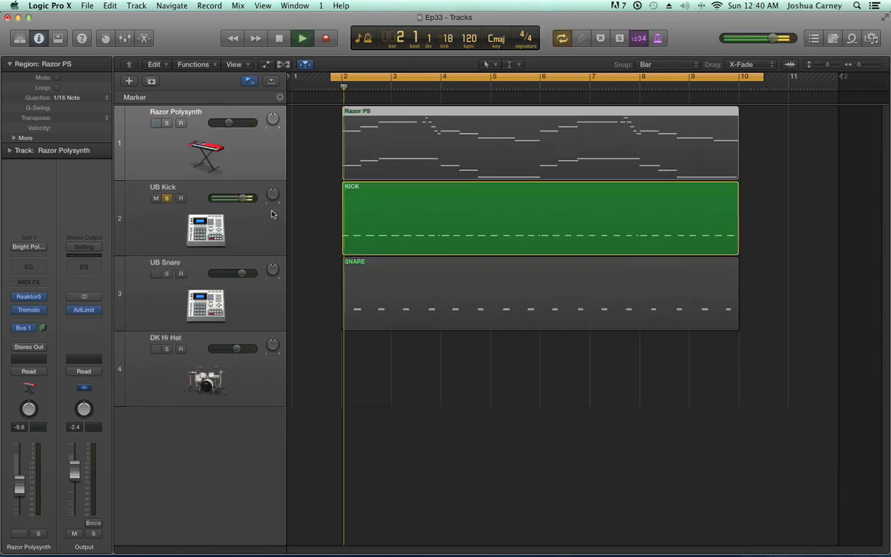
{"action": "double_click", "coordinate": [435, 229]}
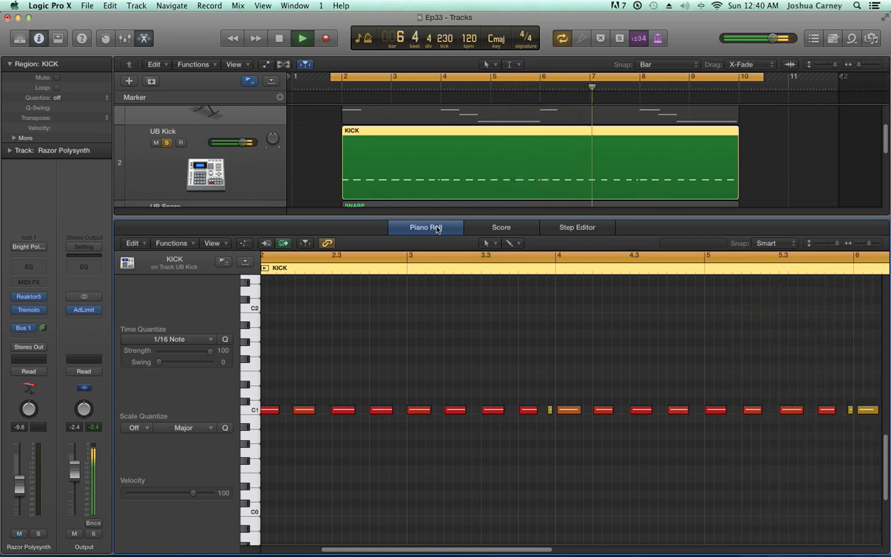
{"action": "key", "text": "space"}
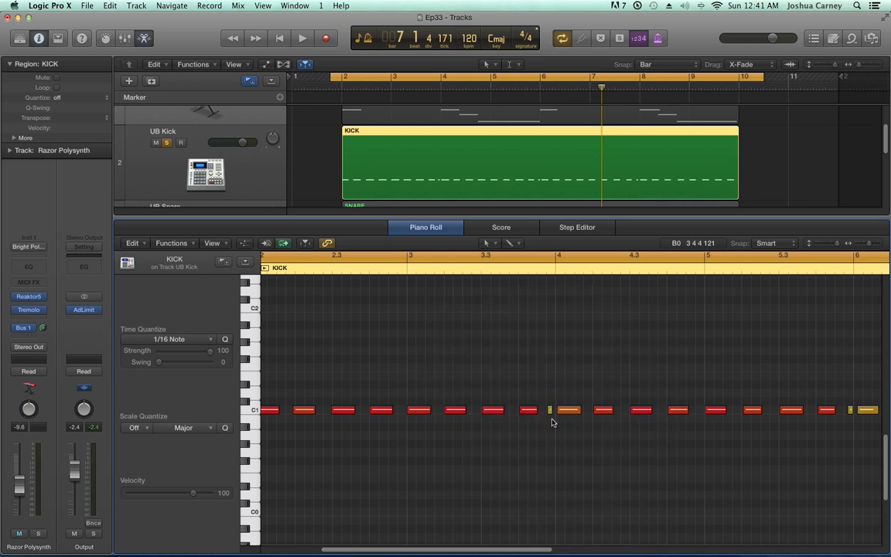
Quantize the KICK region to 1/16 Note in its region parameters and close the Piano Roll
{"action": "left_click", "coordinate": [786, 153]}
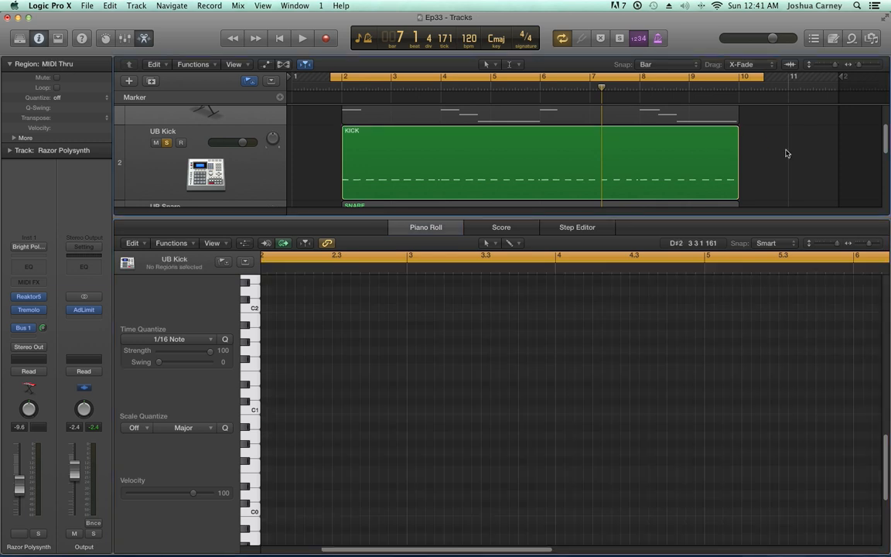
{"action": "left_click", "coordinate": [513, 166]}
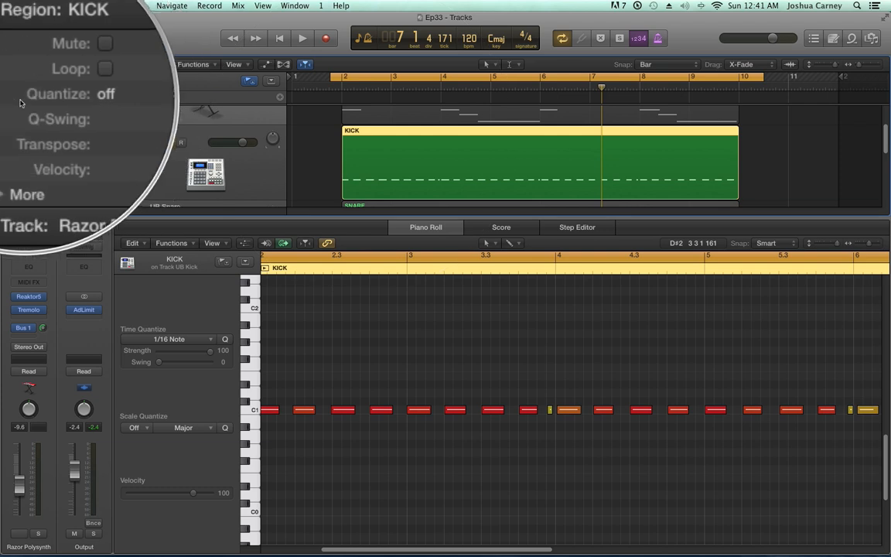
{"action": "left_click", "coordinate": [65, 100]}
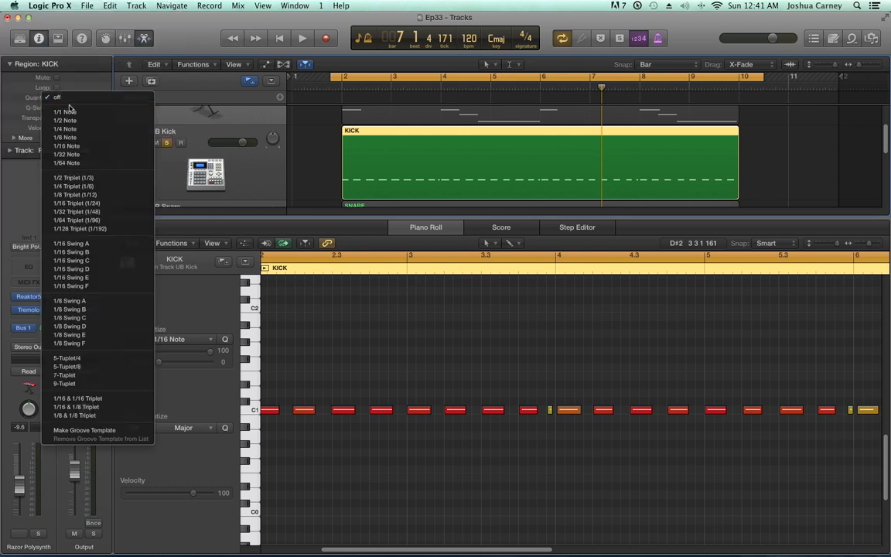
{"action": "left_click", "coordinate": [77, 145]}
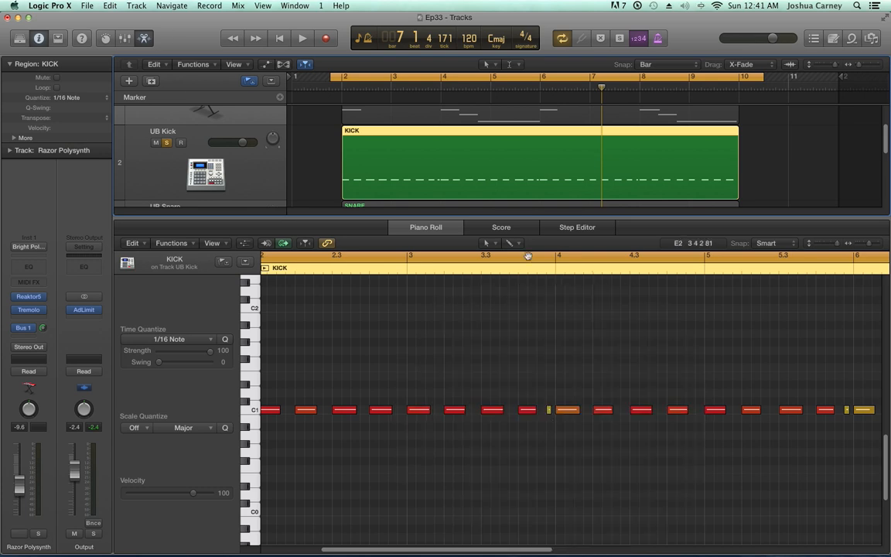
{"action": "key", "text": "p"}
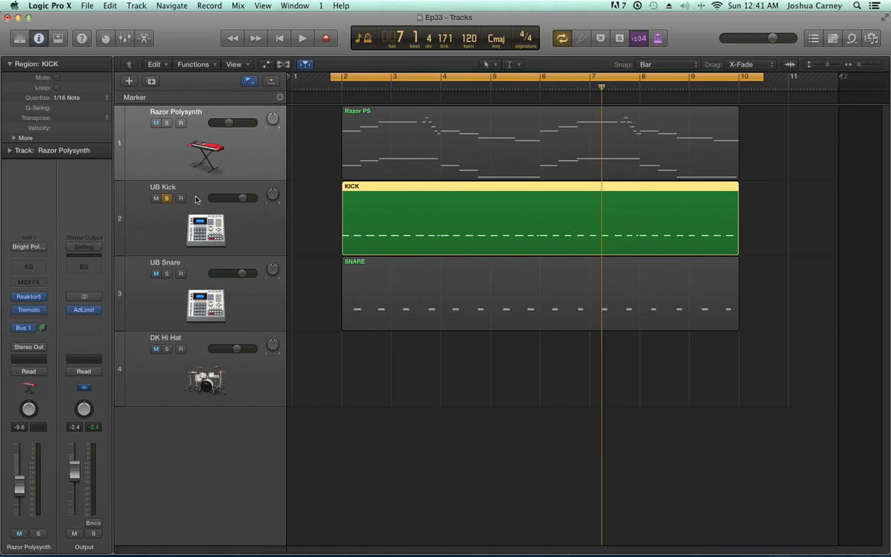
Switch solo from UB Kick to UB Snare and open the SNARE region in the Piano Roll
{"action": "left_click", "coordinate": [167, 199]}
{"action": "left_click", "coordinate": [167, 274]}
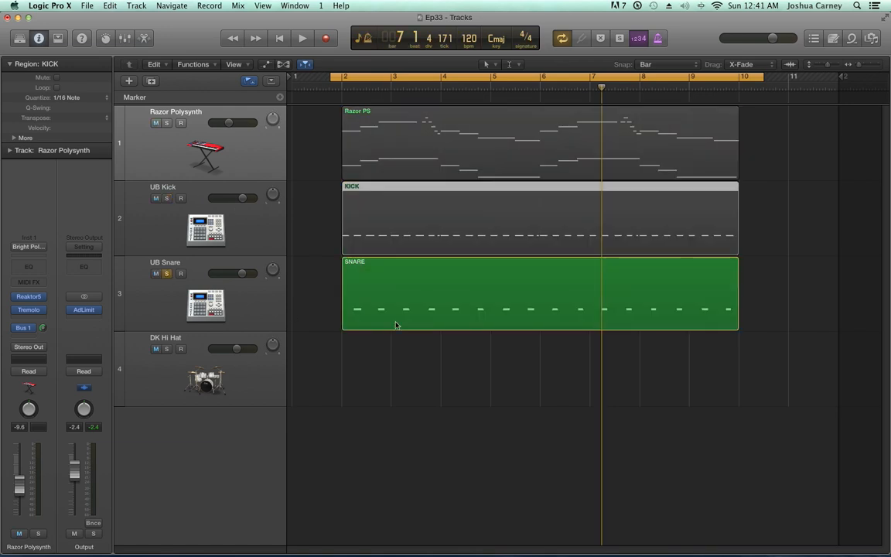
{"action": "double_click", "coordinate": [427, 315]}
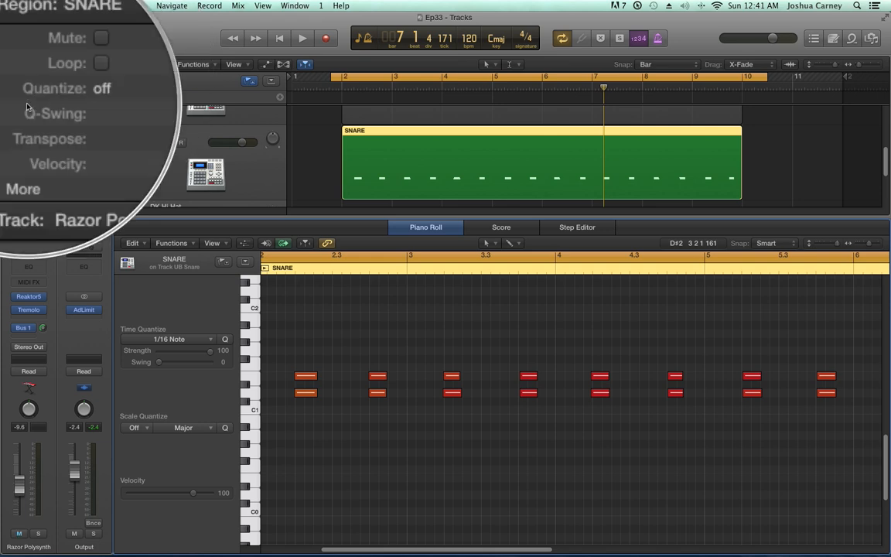
Quantize the SNARE region to 1/4 Note, close the Piano Roll and turn off the UB Snare solo
{"action": "left_click", "coordinate": [63, 95]}
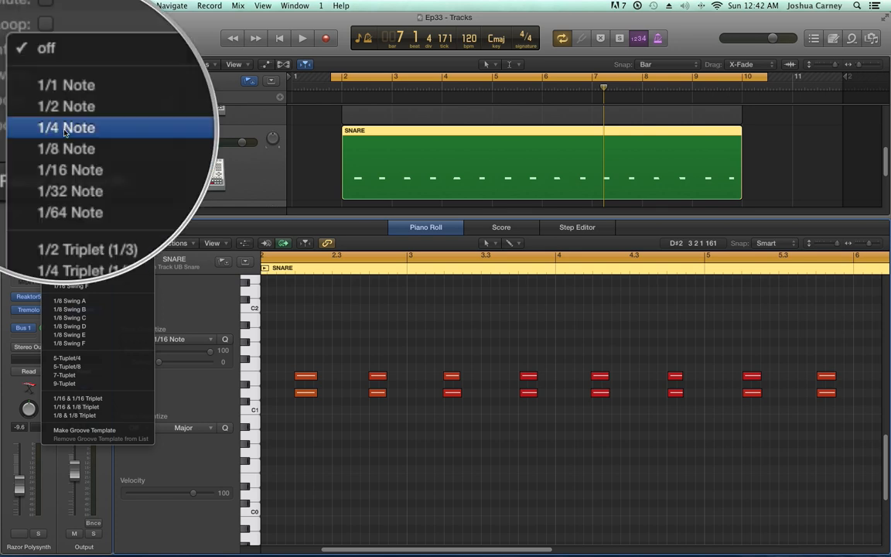
{"action": "left_click", "coordinate": [65, 130]}
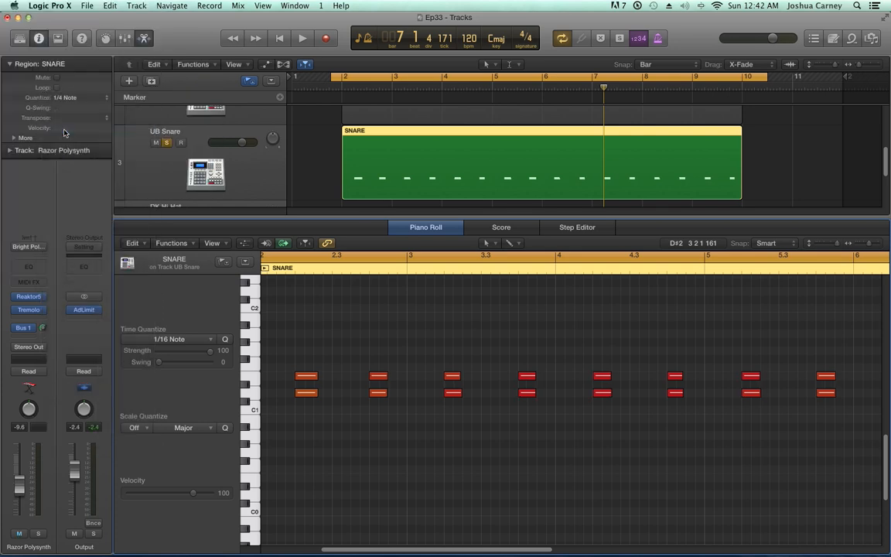
{"action": "key", "text": "e"}
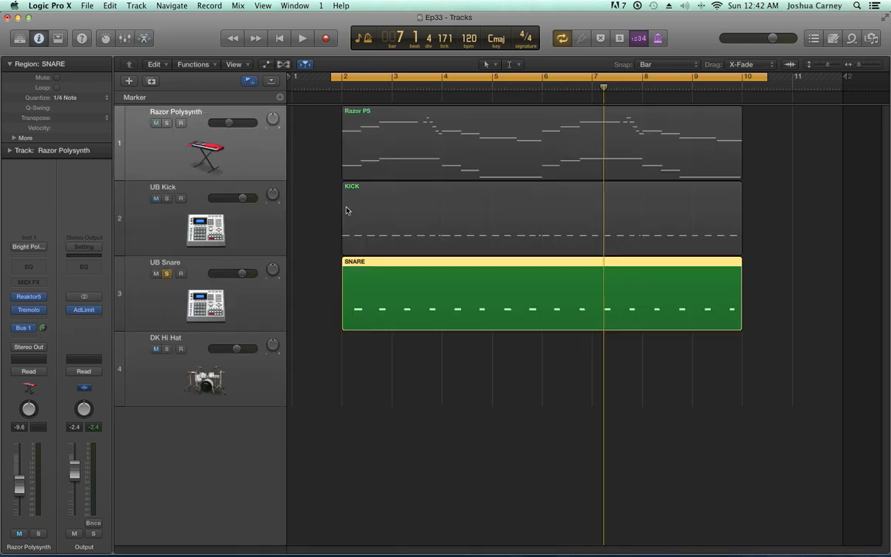
{"action": "key", "text": "super+a"}
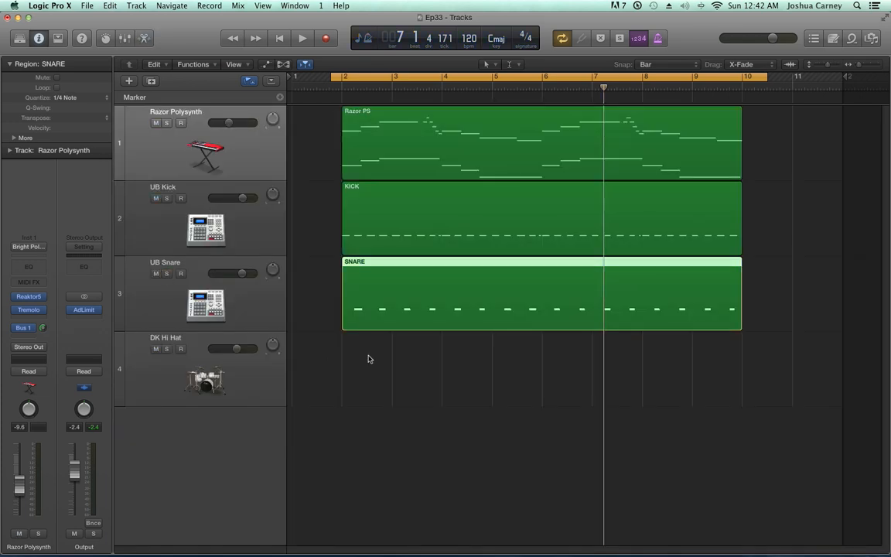
Play the quantized synth, kick and snare together through the cycle and stop playback
{"action": "key", "text": "space"}
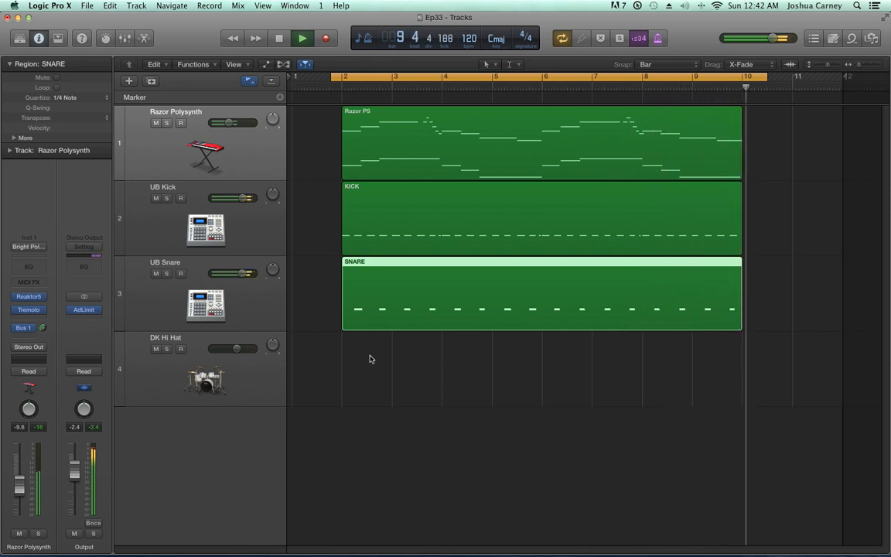
{"action": "key", "text": "space"}
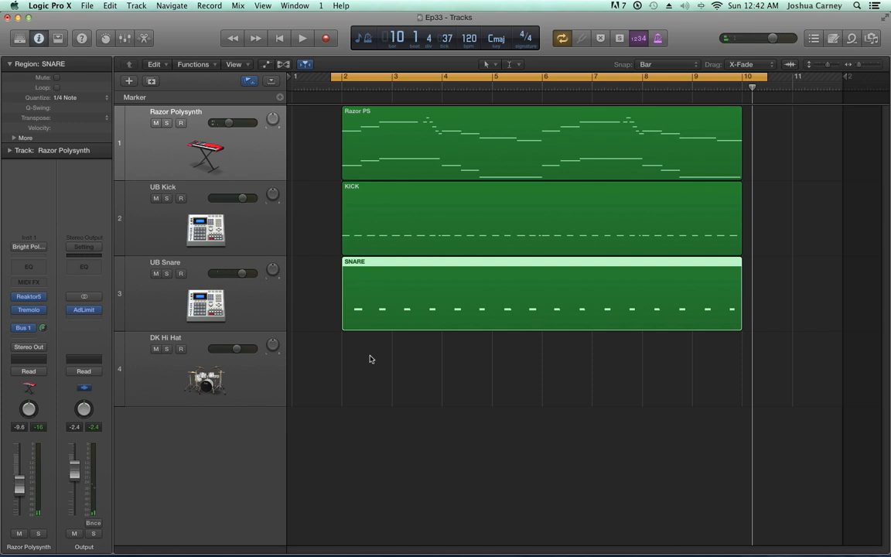
Select and solo the DK Hi Hat track and set its MIDI Thru quantize to 1/8 Note before recording
{"action": "left_click", "coordinate": [165, 378]}
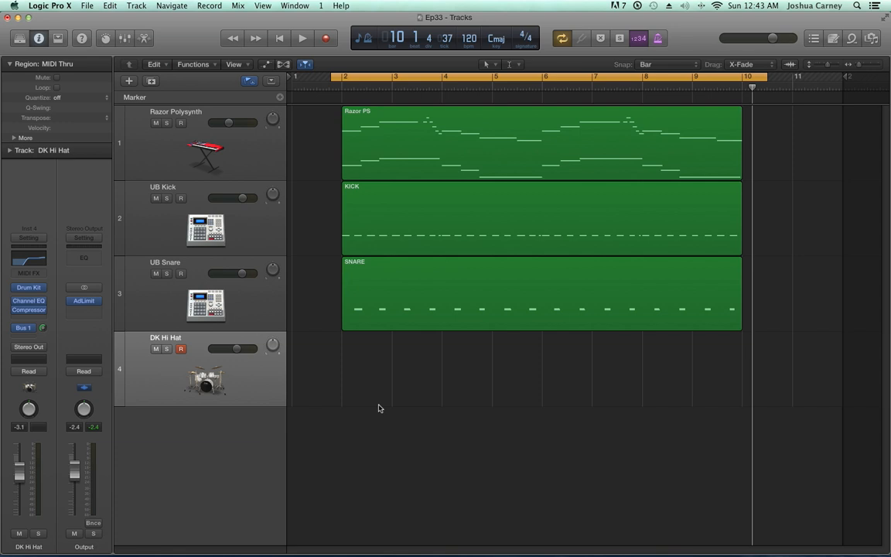
{"action": "left_click", "coordinate": [166, 349]}
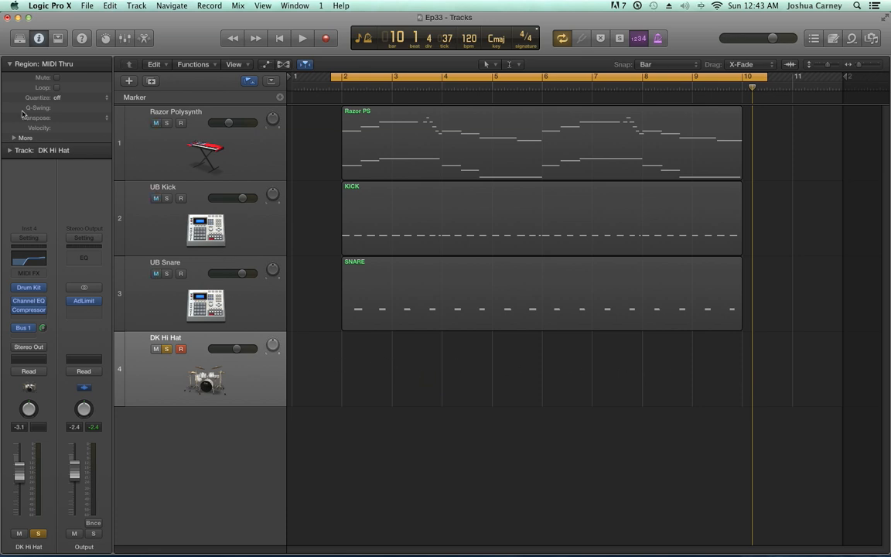
{"action": "left_click", "coordinate": [58, 96]}
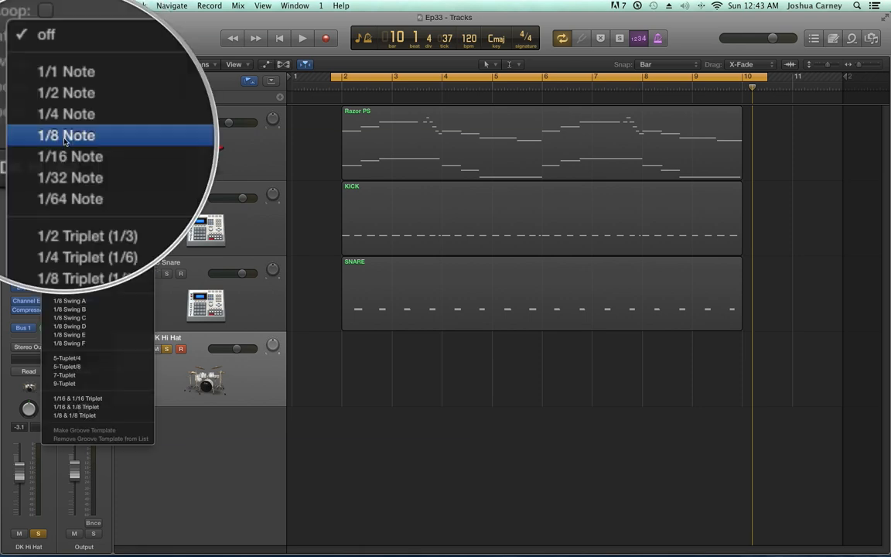
{"action": "left_click", "coordinate": [62, 137]}
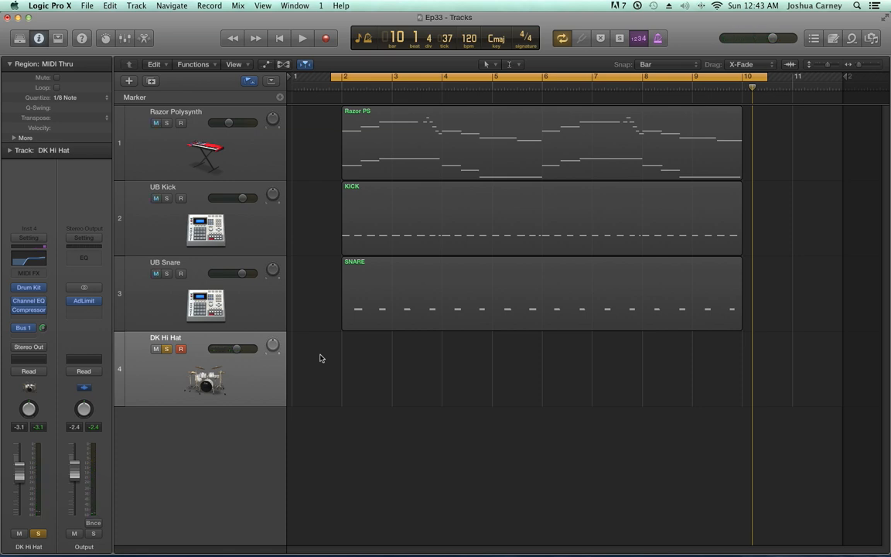
Record the hi-hat part on DK Hi Hat across the cycle and inspect the new region in the Piano Roll
{"action": "key", "text": "r"}
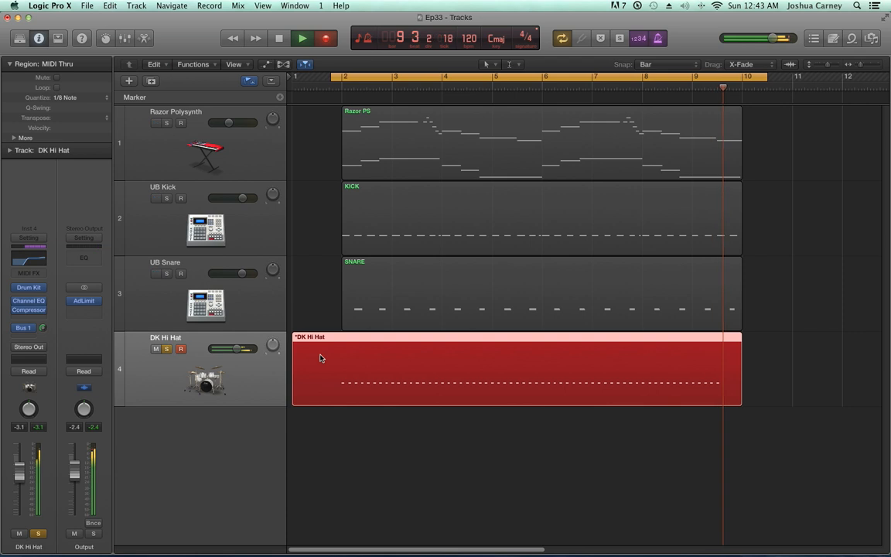
{"action": "key", "text": "space"}
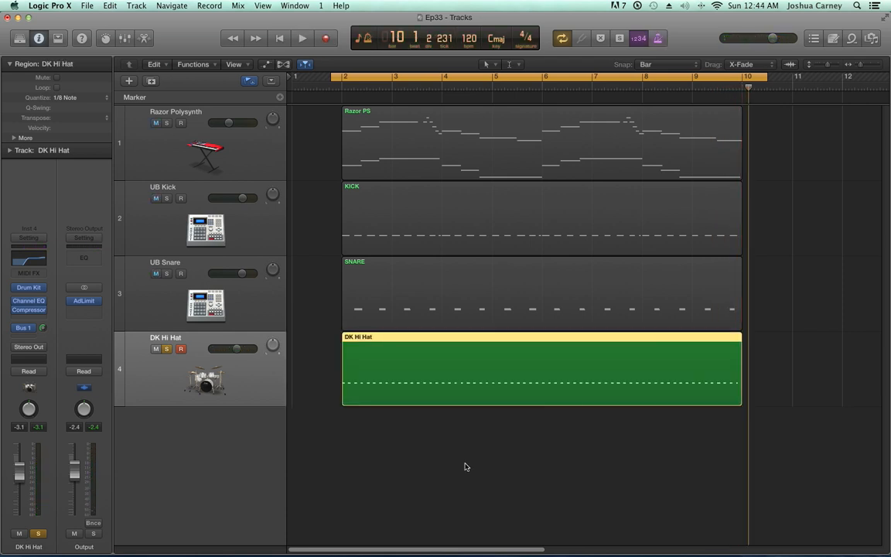
{"action": "left_click", "coordinate": [610, 419]}
{"action": "left_click", "coordinate": [577, 382]}
{"action": "double_click", "coordinate": [577, 383]}
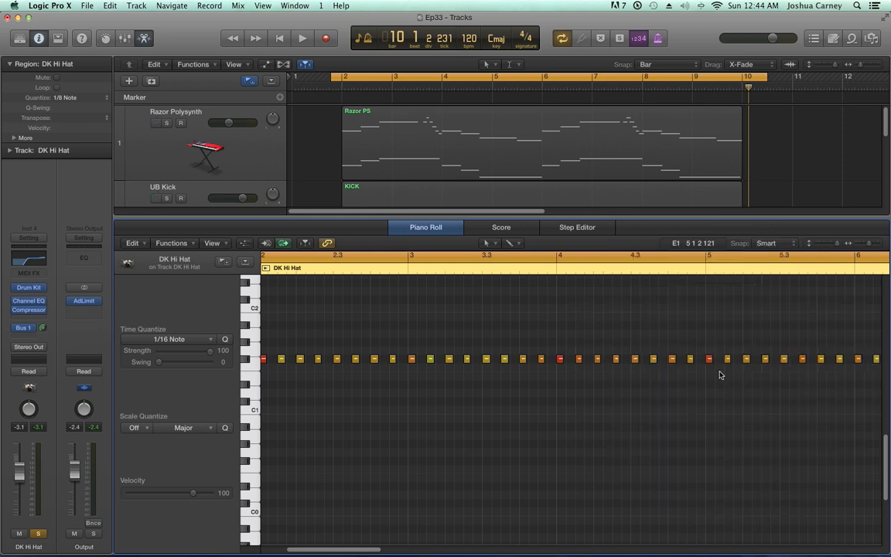
{"action": "key", "text": "e"}
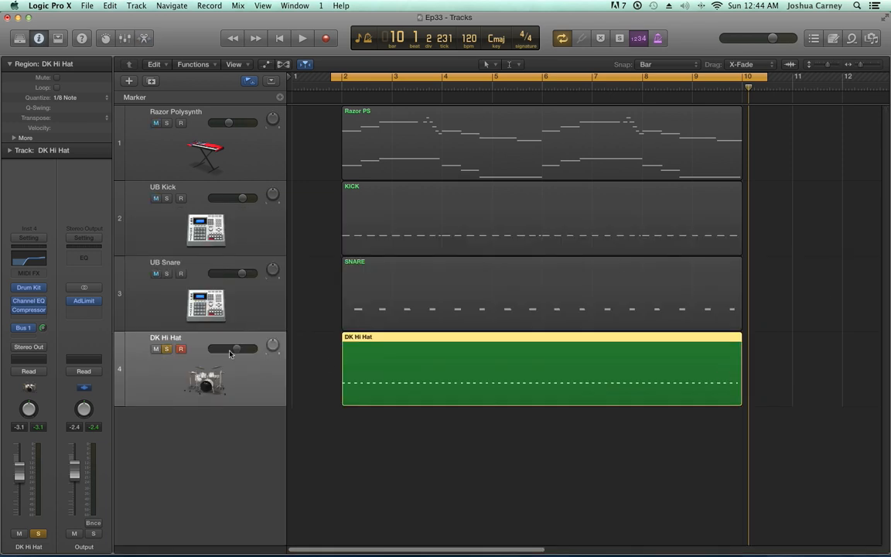
Turn off solo and record enable on DK Hi Hat, deselect its region and set the MIDI Thru quantize to off
{"action": "left_click", "coordinate": [167, 349]}
{"action": "left_click", "coordinate": [181, 349]}
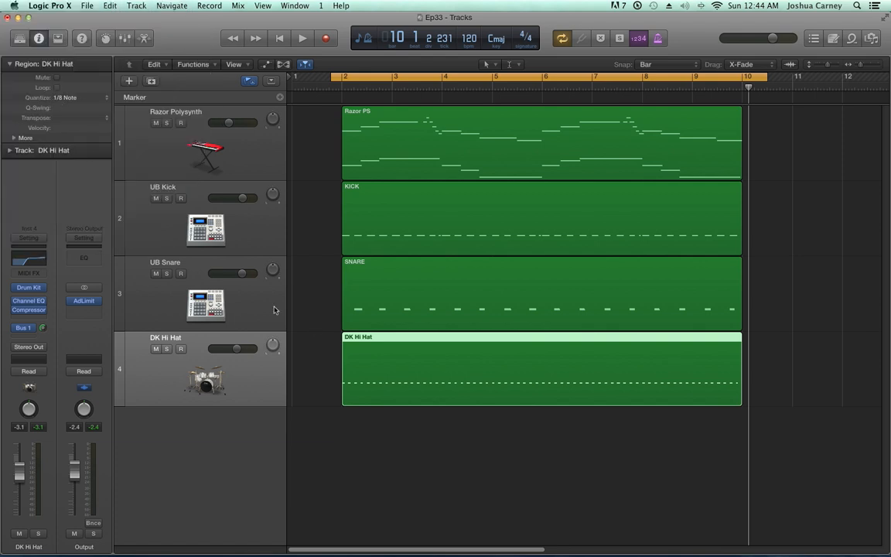
{"action": "left_click", "coordinate": [322, 326]}
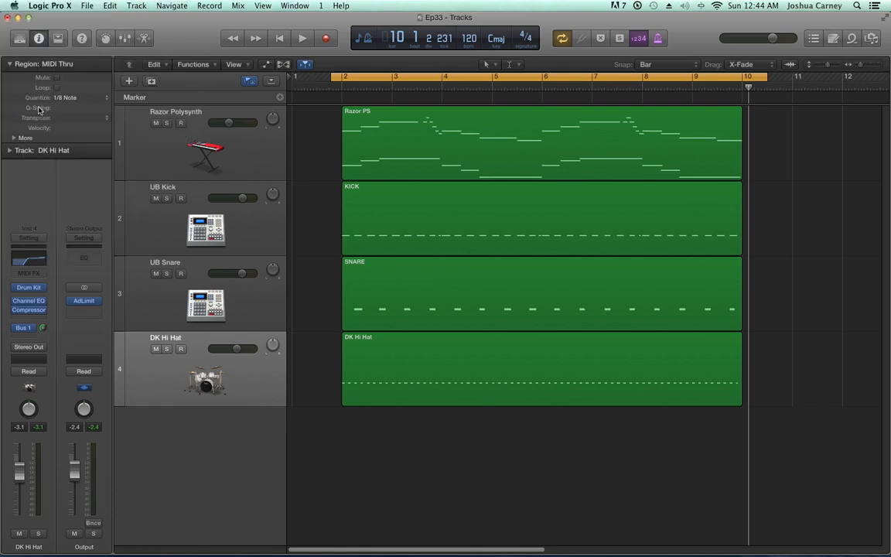
{"action": "left_click", "coordinate": [65, 96]}
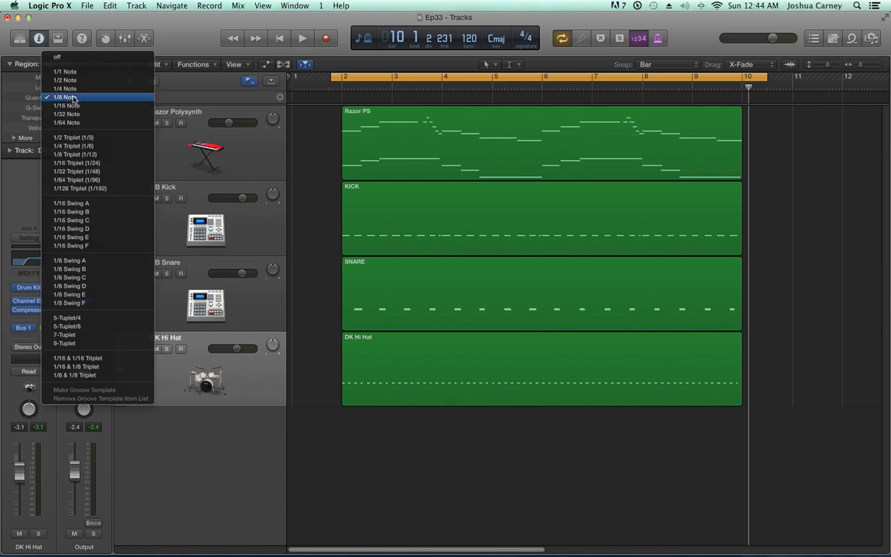
{"action": "left_click", "coordinate": [55, 57]}
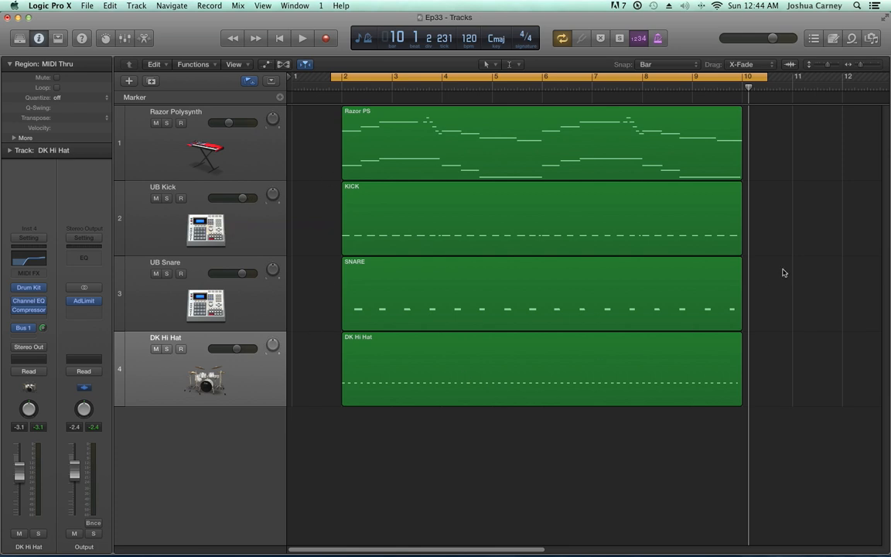
Play all four tracks together, lowering the DK Hi Hat volume to -5.1, and stop playback
{"action": "key", "text": "space"}
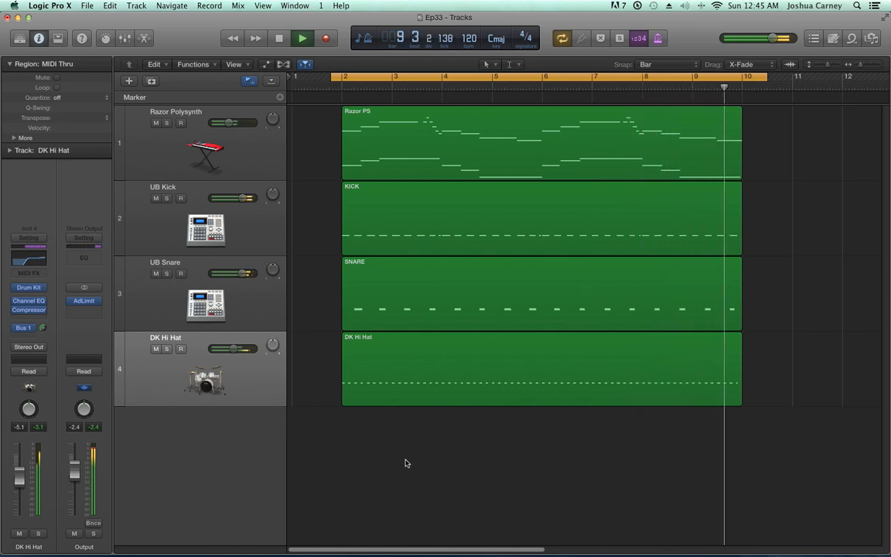
{"action": "key", "text": "space"}
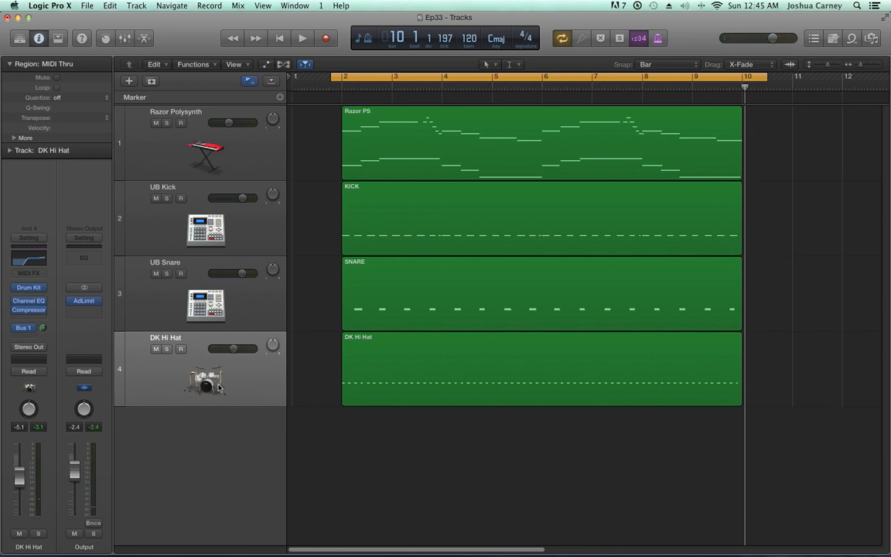
Solo the DK Hi Hat track, open its region in the Piano Roll and show the region's parameters
{"action": "left_click", "coordinate": [167, 349]}
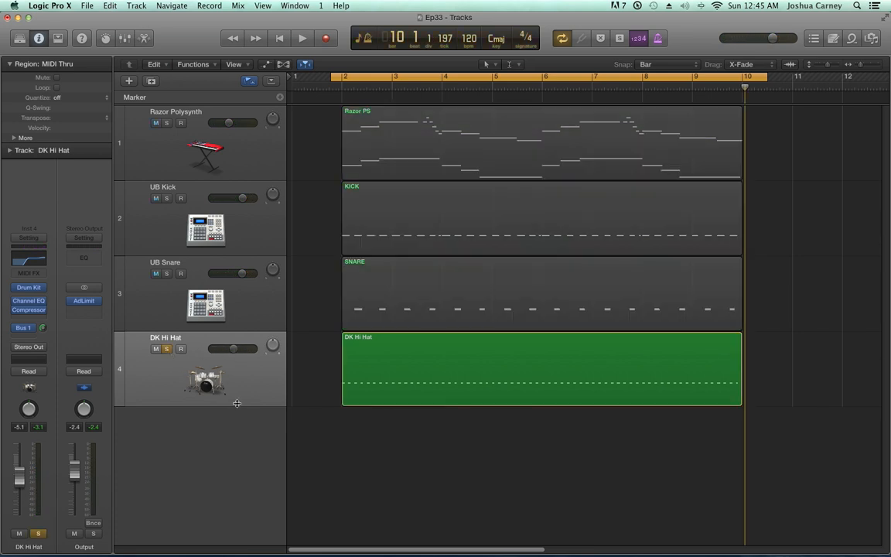
{"action": "double_click", "coordinate": [383, 382]}
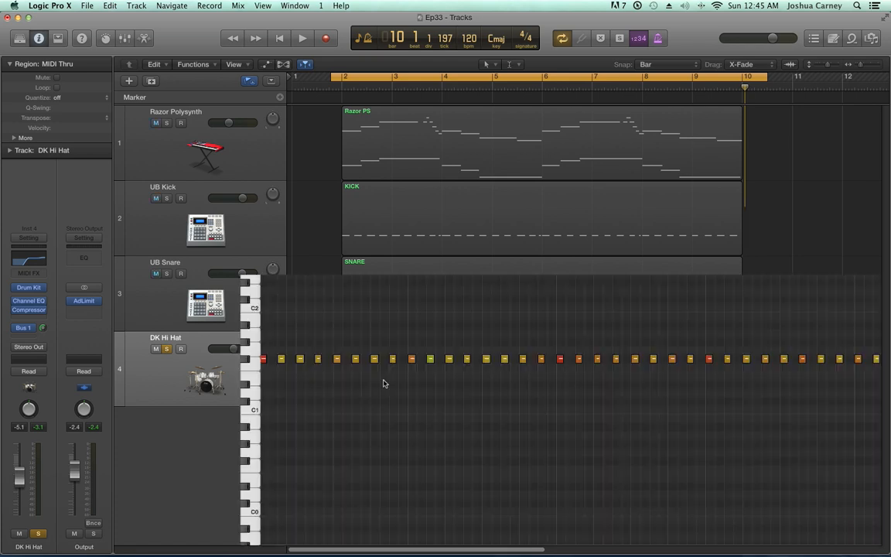
{"action": "scroll", "coordinate": [414, 173], "scroll_direction": "down", "scroll_amount": 5}
{"action": "left_click", "coordinate": [411, 178]}
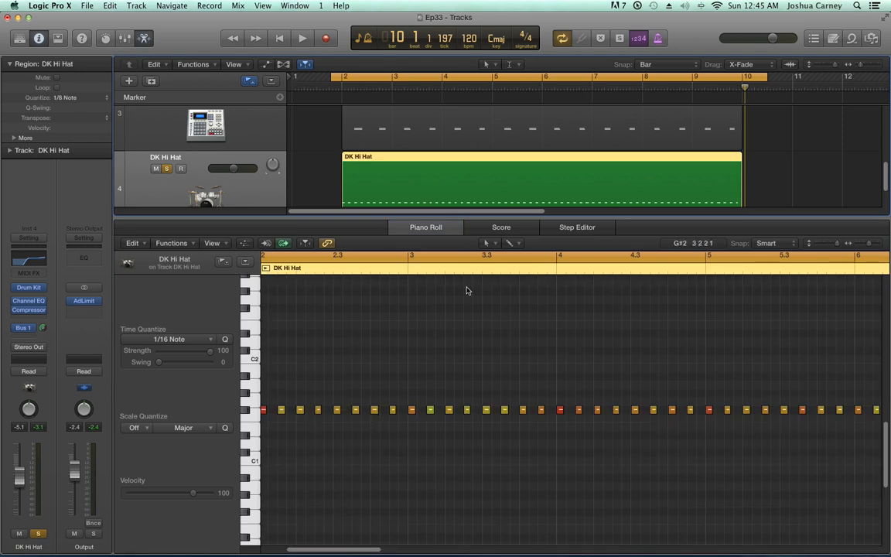
{"action": "left_click", "coordinate": [157, 339]}
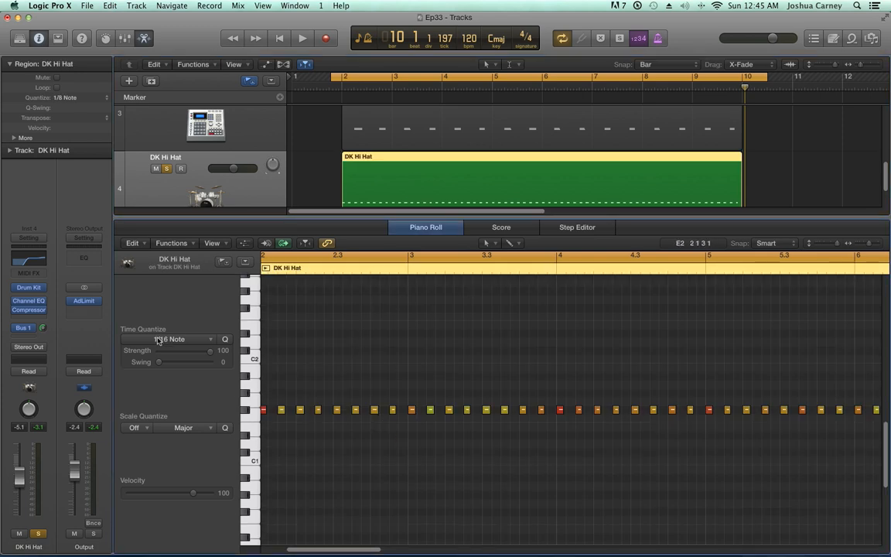
{"action": "left_click", "coordinate": [157, 340]}
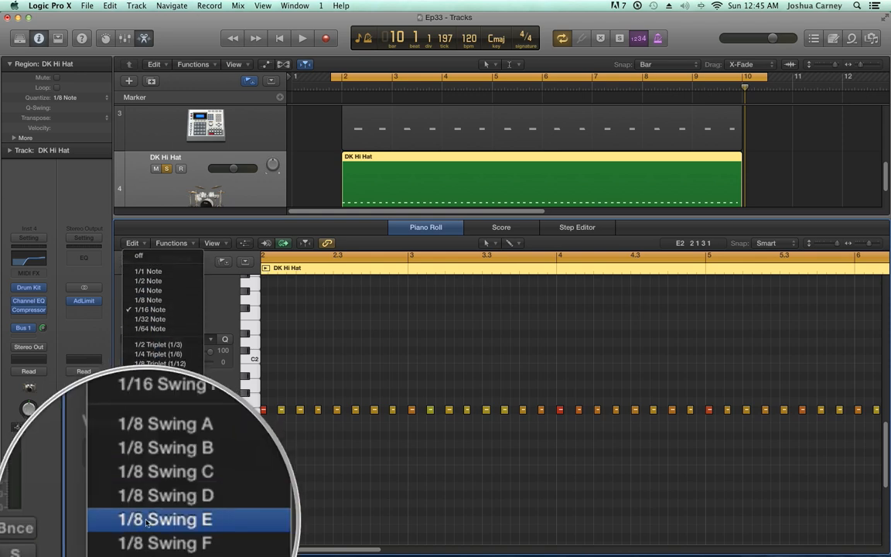
{"action": "left_click", "coordinate": [340, 350]}
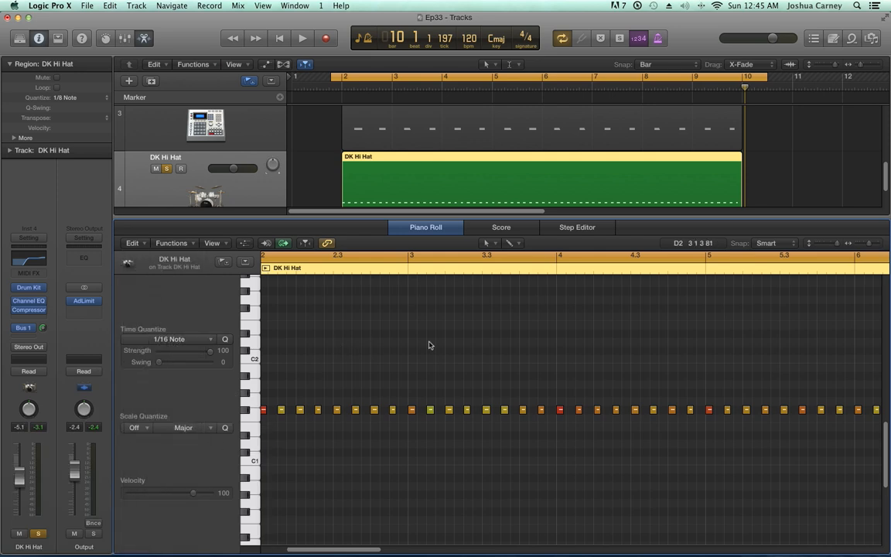
Try Q-Swing values of +60% and +53% on the DK Hi Hat region, keeping Quantize at 1/8 Note
{"action": "left_click_drag", "start_coordinate": [869, 245], "coordinate": [877, 248]}
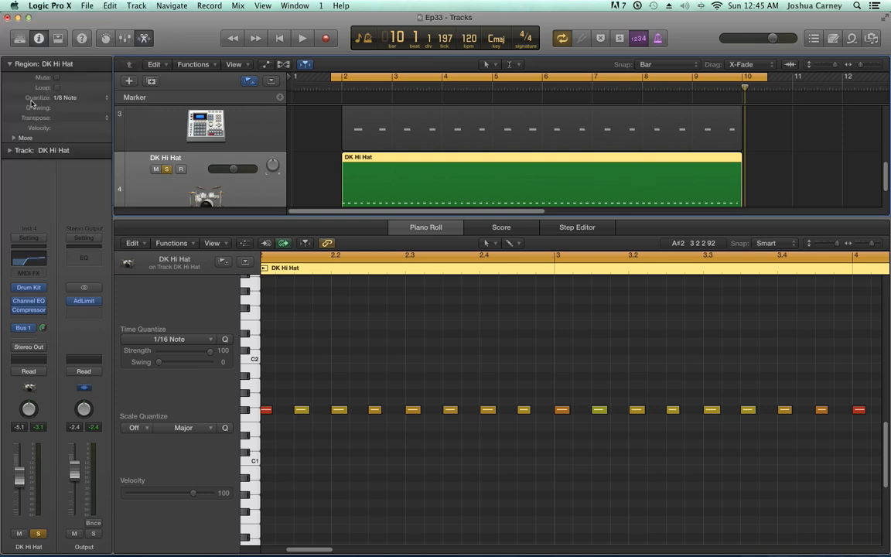
{"action": "left_click", "coordinate": [66, 96]}
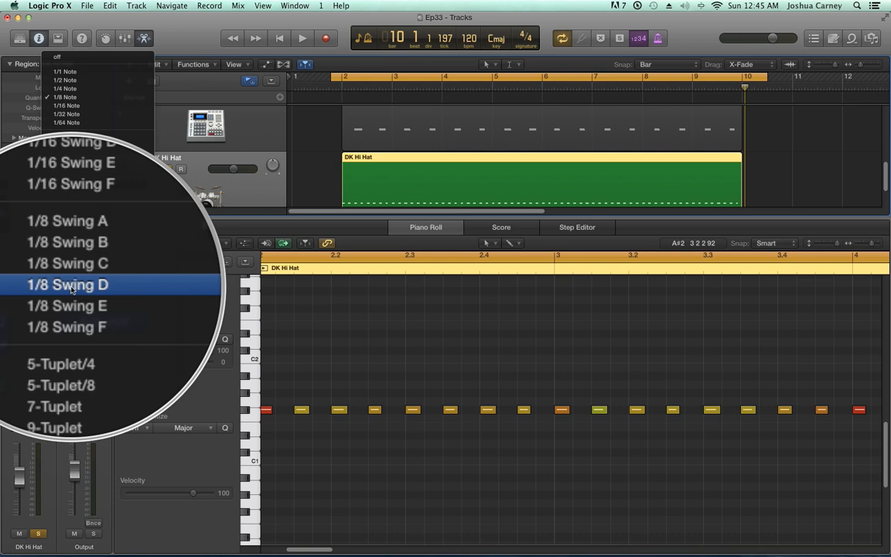
{"action": "left_click", "coordinate": [64, 98]}
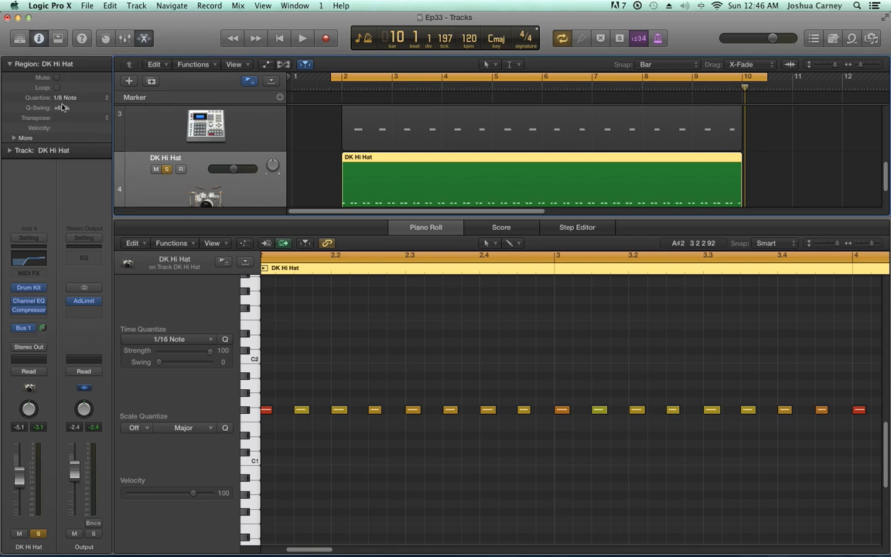
{"action": "left_click_drag", "start_coordinate": [65, 100], "coordinate": [65, 99]}
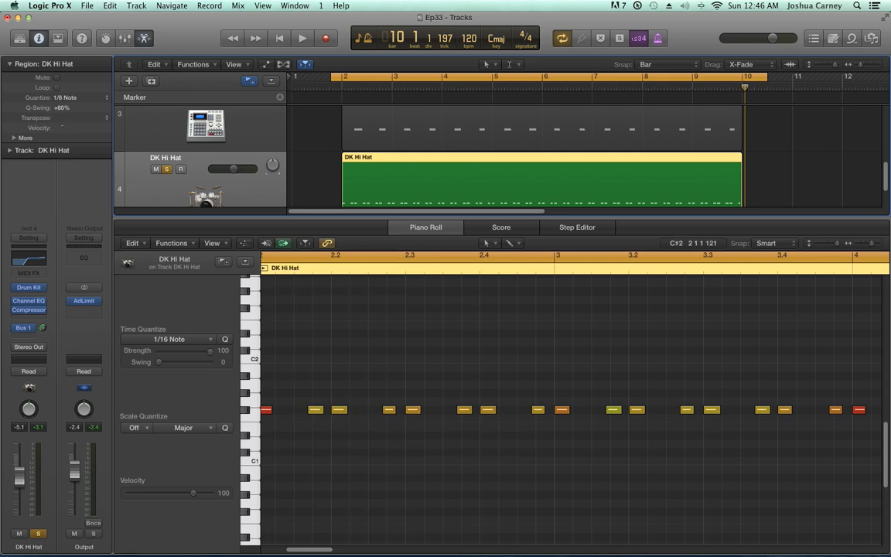
{"action": "left_click_drag", "start_coordinate": [58, 122], "coordinate": [57, 124]}
{"action": "key", "text": "ctrl+alt"}
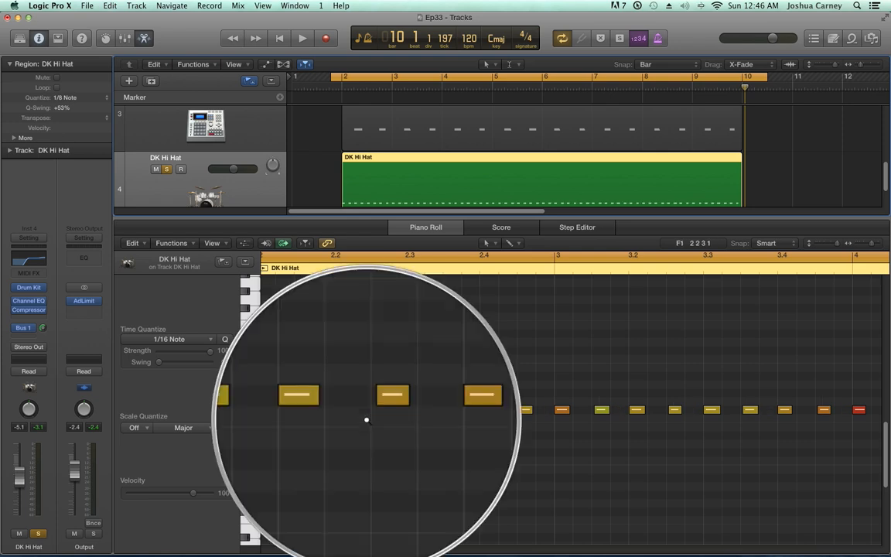
Set the DK Hi Hat region's Q-Swing to 66%
{"action": "double_click", "coordinate": [63, 109]}
{"action": "type", "text": "66"}
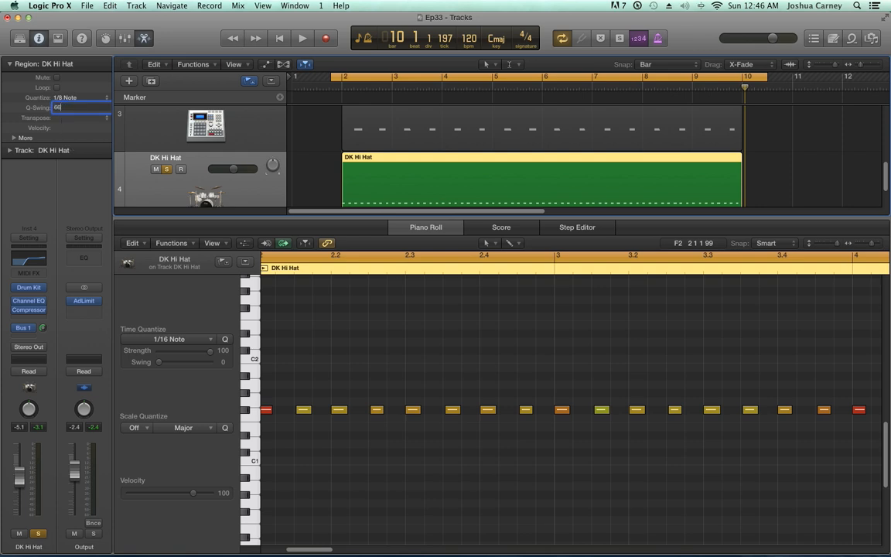
{"action": "key", "text": "Return"}
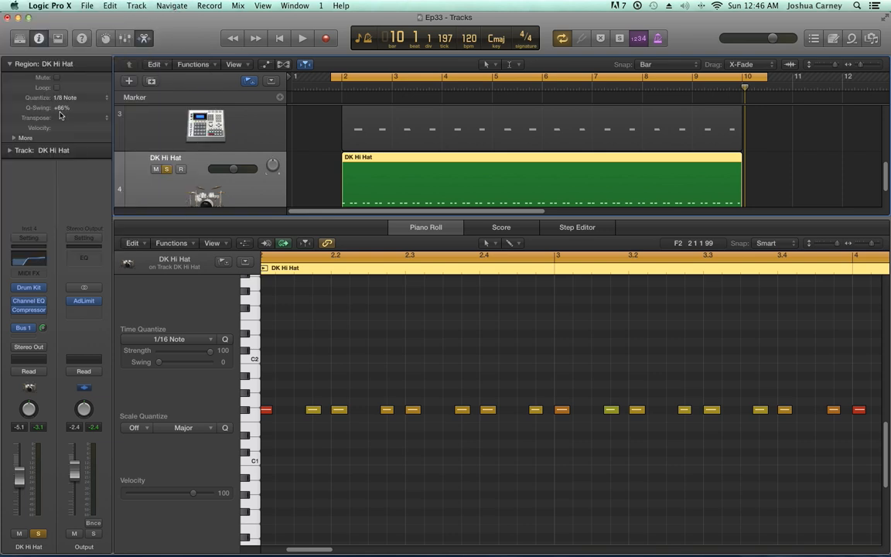
Switch the transport display to Custom and set the grid division to /12
{"action": "left_click", "coordinate": [366, 39]}
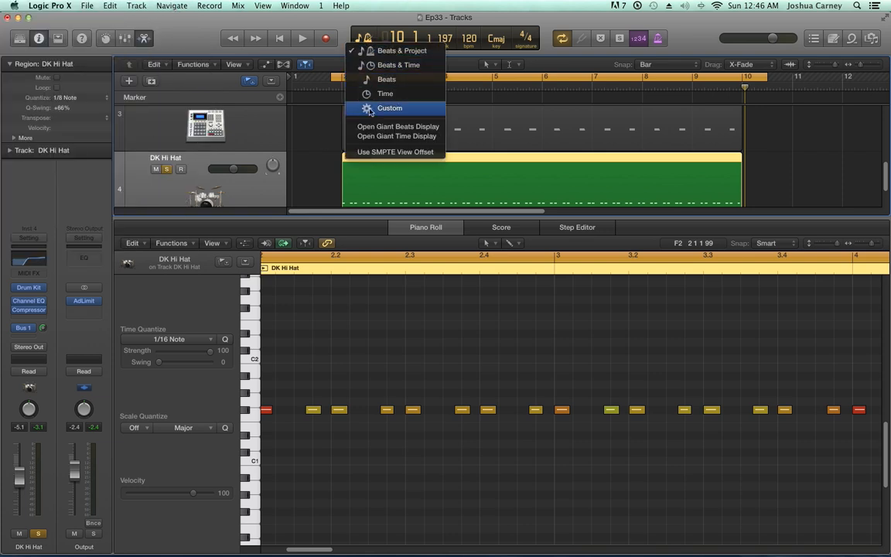
{"action": "left_click", "coordinate": [630, 100]}
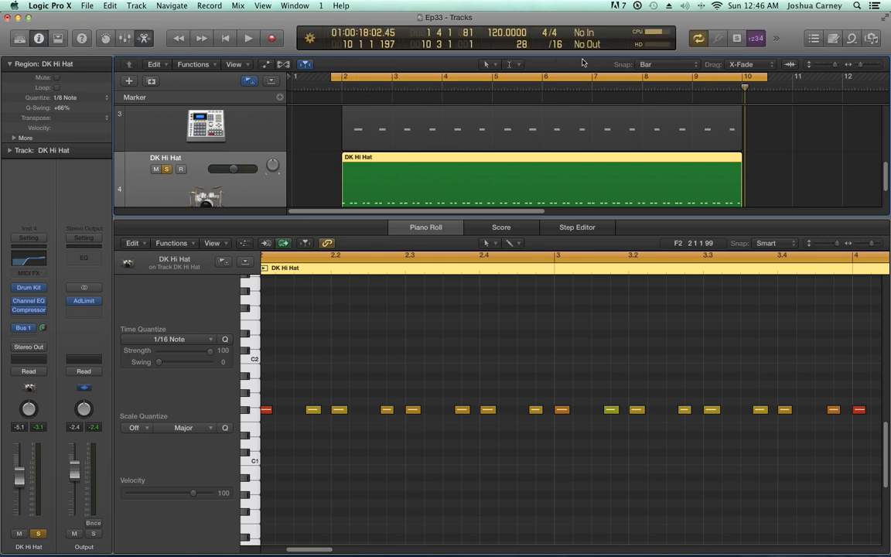
{"action": "left_click", "coordinate": [555, 45]}
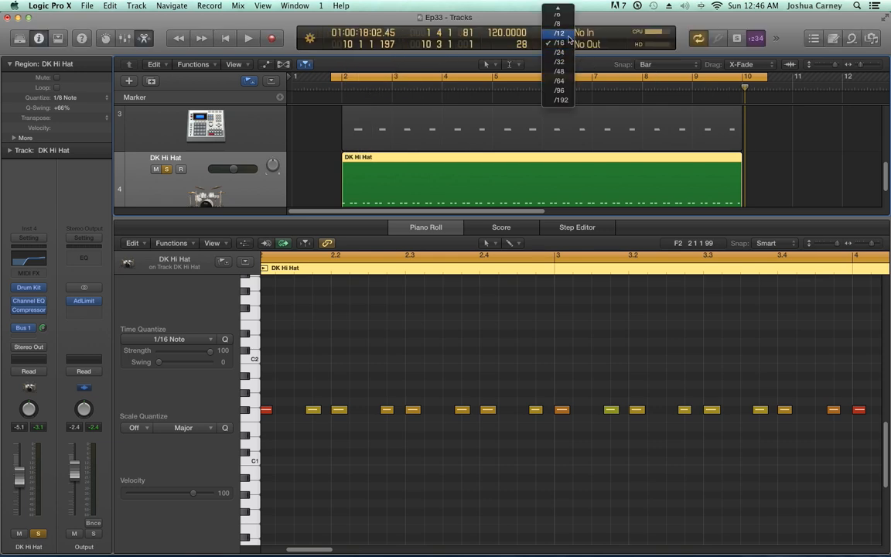
{"action": "left_click", "coordinate": [567, 35]}
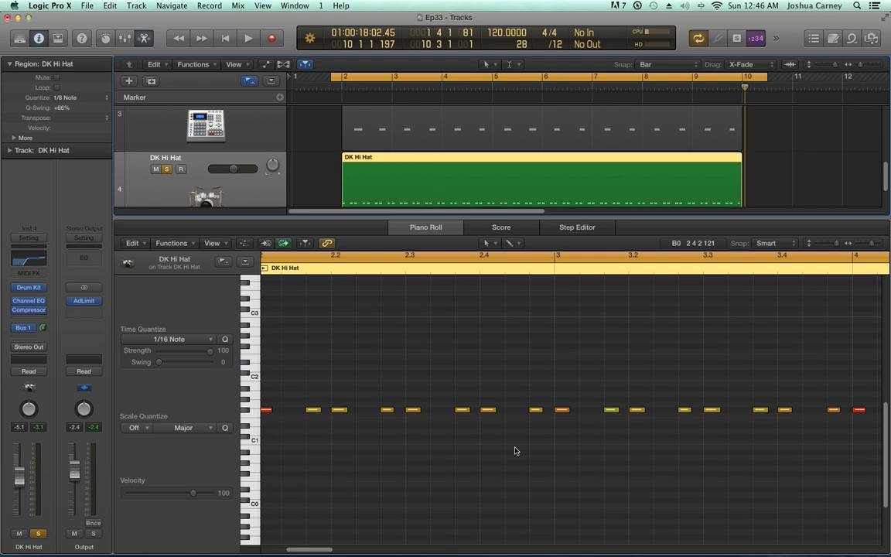
Play the soloed swung hi-hat and turn on Catch Playhead in the Piano Roll
{"action": "key", "text": "space"}
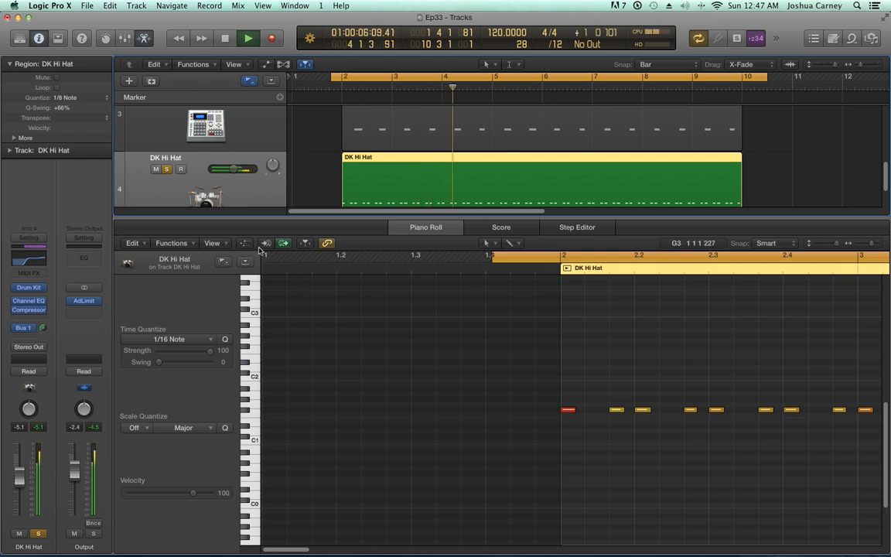
{"action": "left_click", "coordinate": [302, 245]}
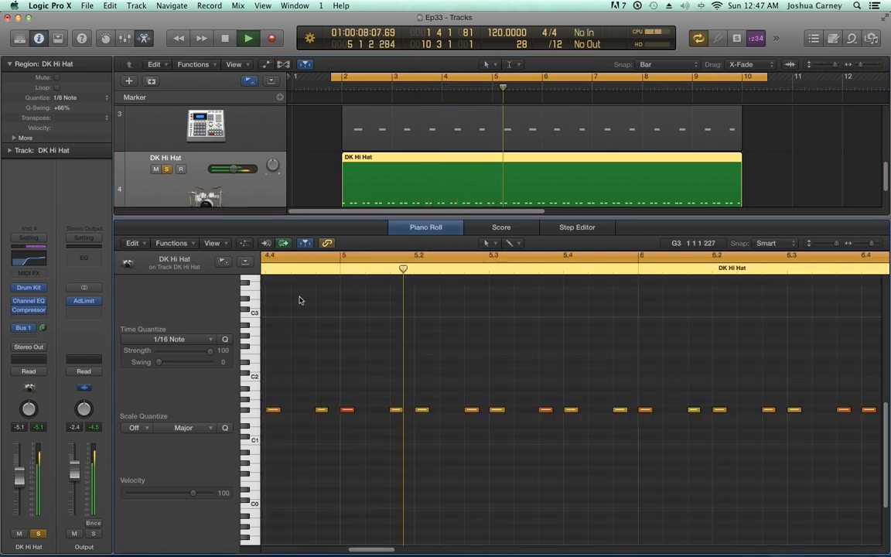
Set the DK Hi Hat region's Q-Swing to 60% and play the soloed hi-hat
{"action": "key", "text": "space"}
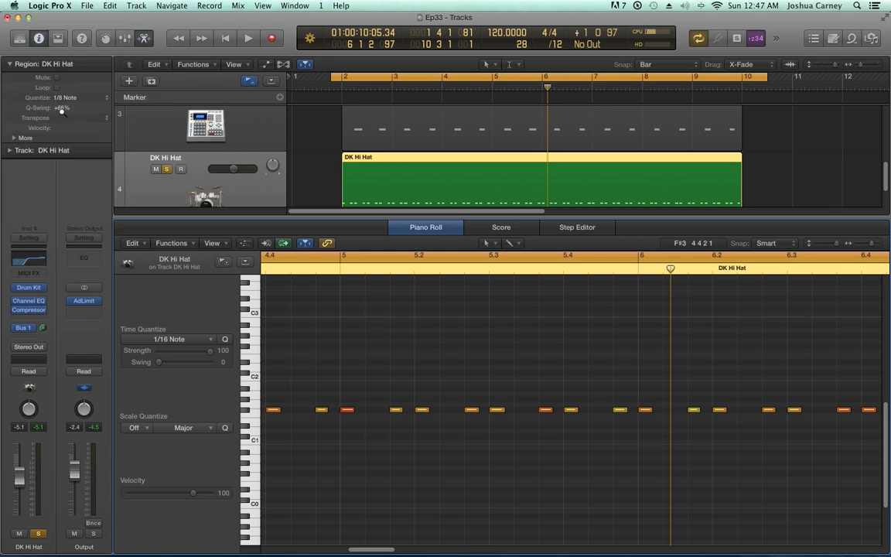
{"action": "left_click_drag", "start_coordinate": [62, 111], "coordinate": [62, 115]}
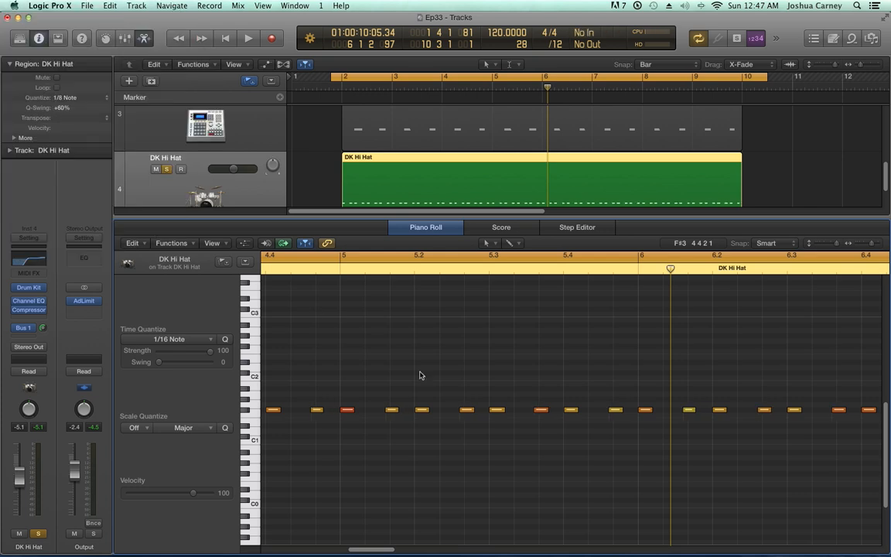
{"action": "key", "text": "ctrl+alt+z"}
{"action": "key", "text": "space"}
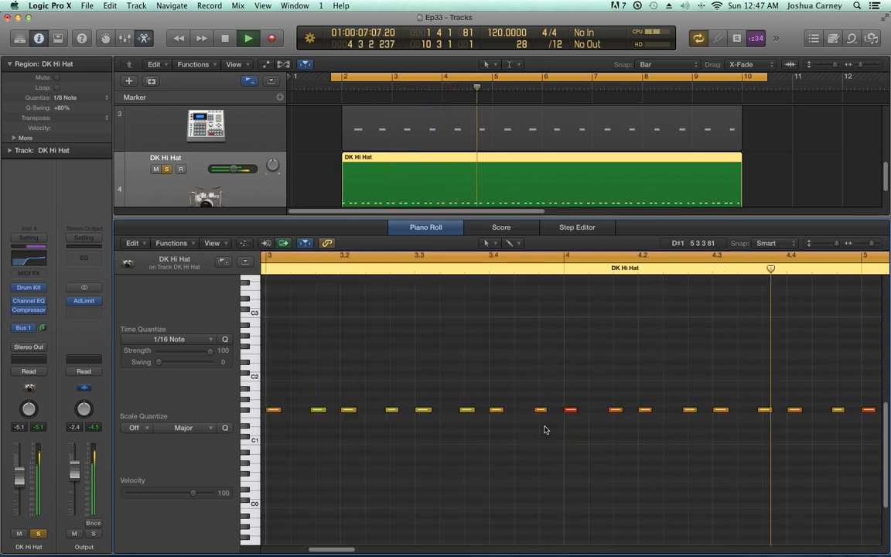
{"action": "key", "text": "space"}
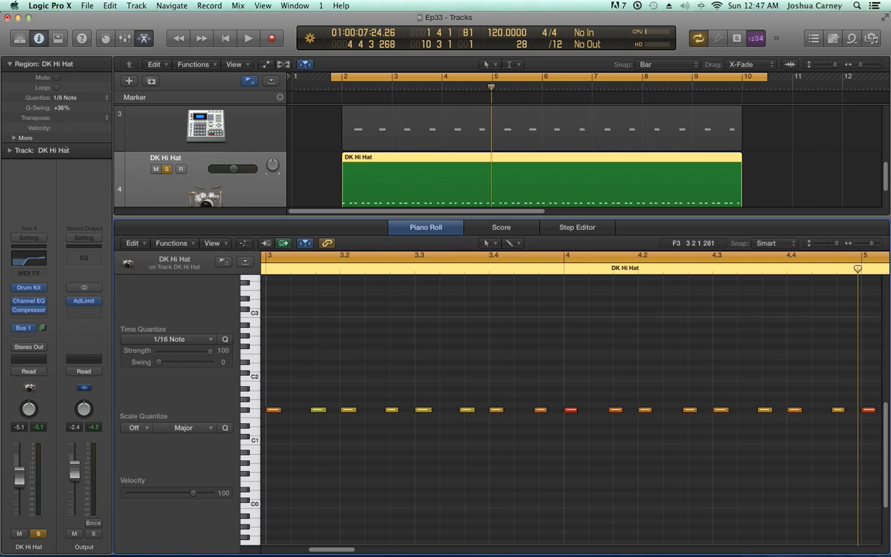
Set the DK Hi Hat region's Q-Swing to 33% and play the result
{"action": "left_click_drag", "start_coordinate": [62, 109], "coordinate": [63, 144]}
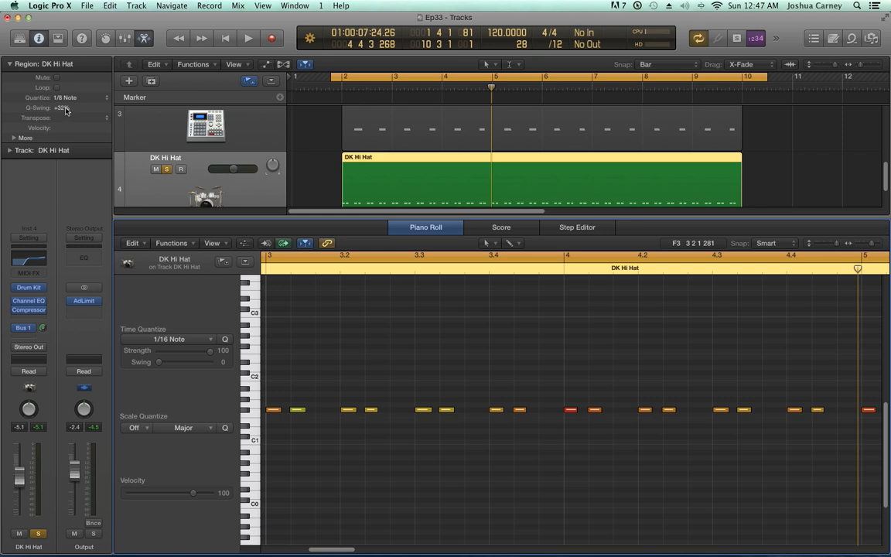
{"action": "double_click", "coordinate": [61, 108]}
{"action": "type", "text": "33"}
{"action": "key", "text": "Return"}
{"action": "key", "text": "space"}
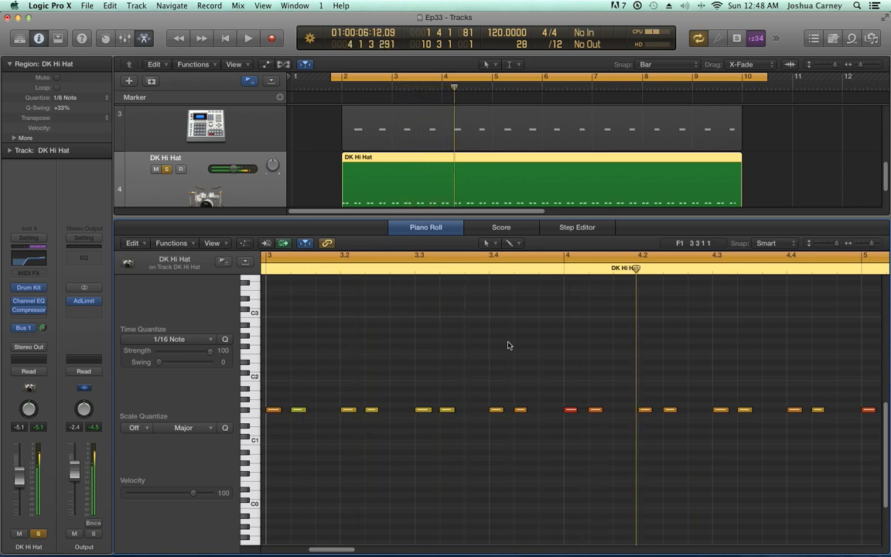
Set the grid division to /8 and the DK Hi Hat region's Q-Swing to 48%, and play the soloed hi-hat
{"action": "left_click", "coordinate": [559, 44]}
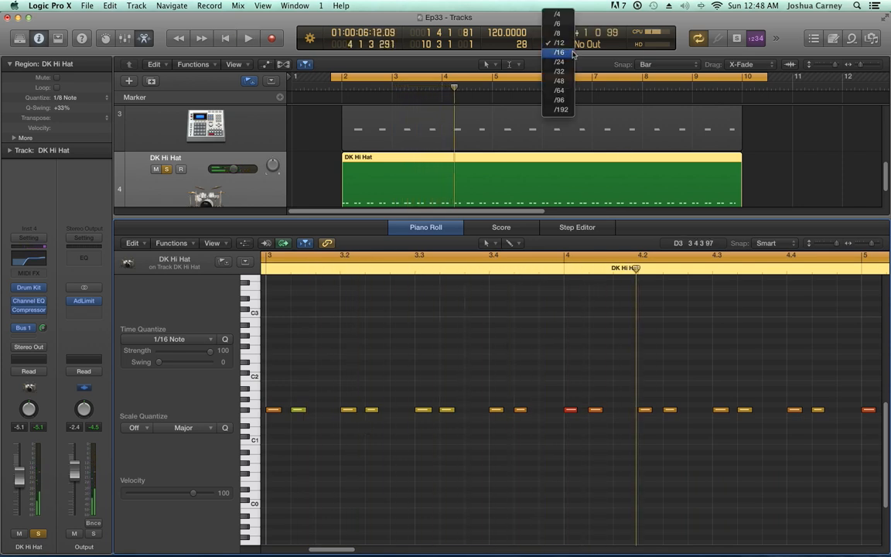
{"action": "left_click", "coordinate": [558, 33]}
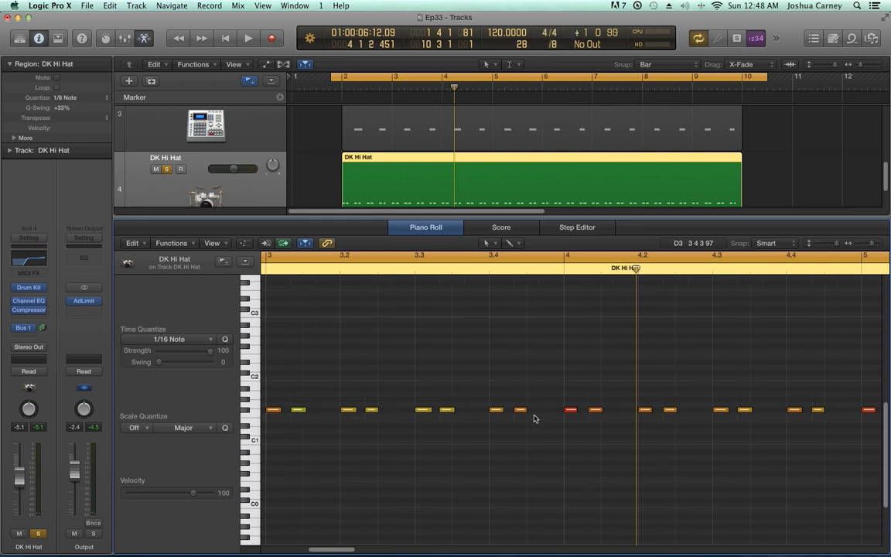
{"action": "double_click", "coordinate": [61, 106]}
{"action": "key", "text": "BackSpace"}
{"action": "key", "text": "Return"}
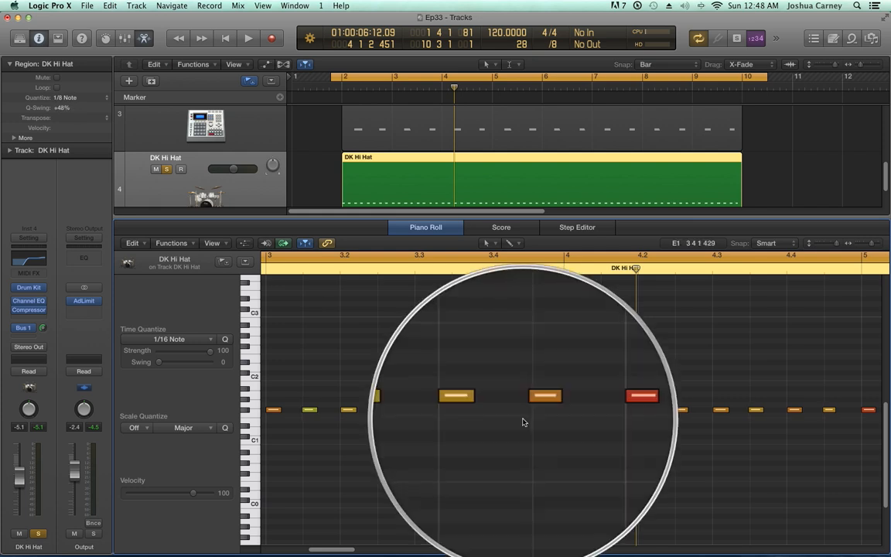
{"action": "scroll", "coordinate": [523, 422], "scroll_direction": "right", "scroll_amount": 1}
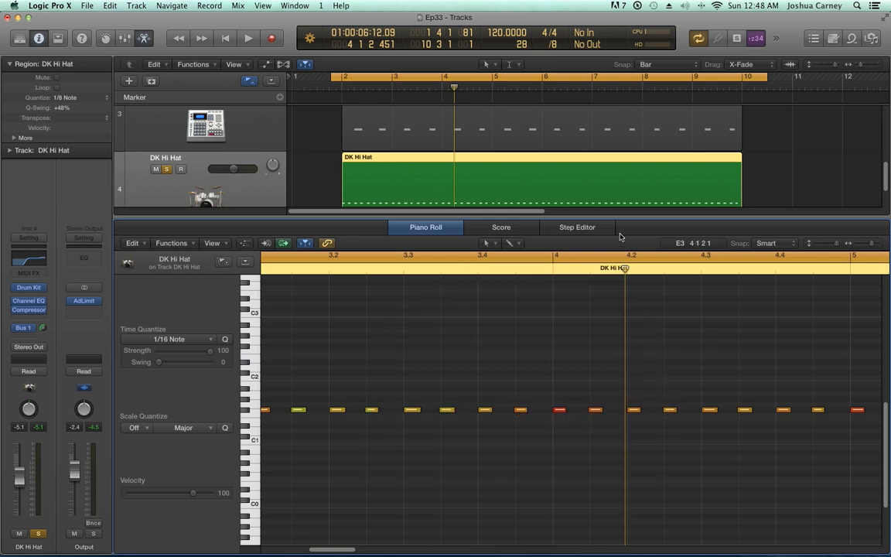
{"action": "key", "text": "space"}
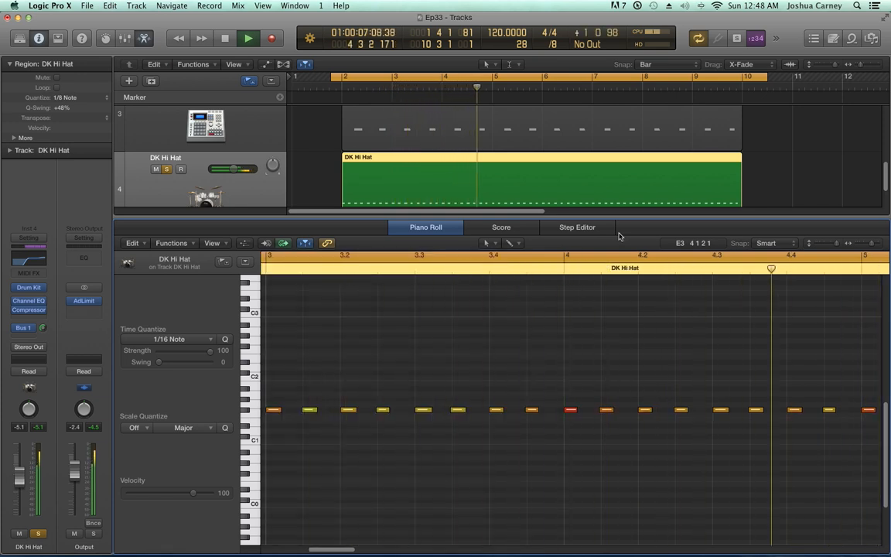
{"action": "key", "text": "space"}
Unsolo the DK Hi Hat track and mute the Razor Polysynth track in the full Tracks view
{"action": "key", "text": "e"}
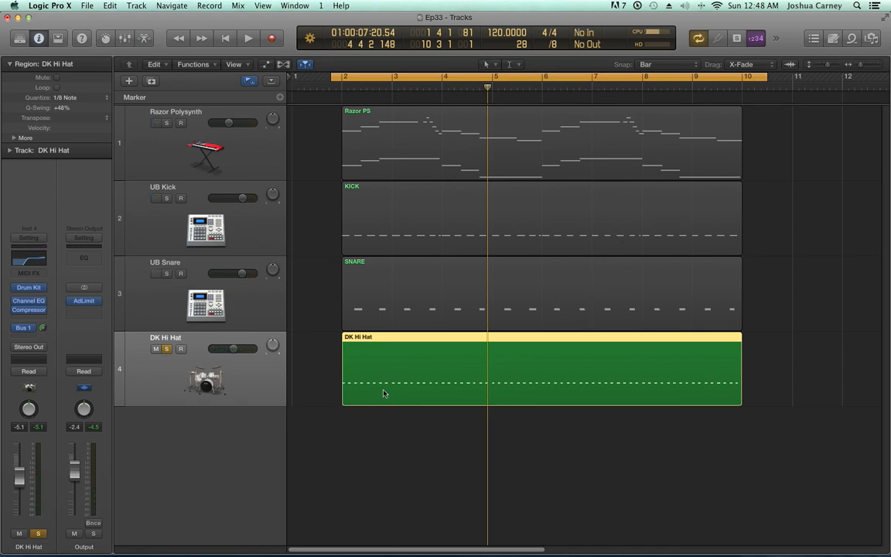
{"action": "left_click", "coordinate": [423, 424]}
{"action": "left_click", "coordinate": [167, 350]}
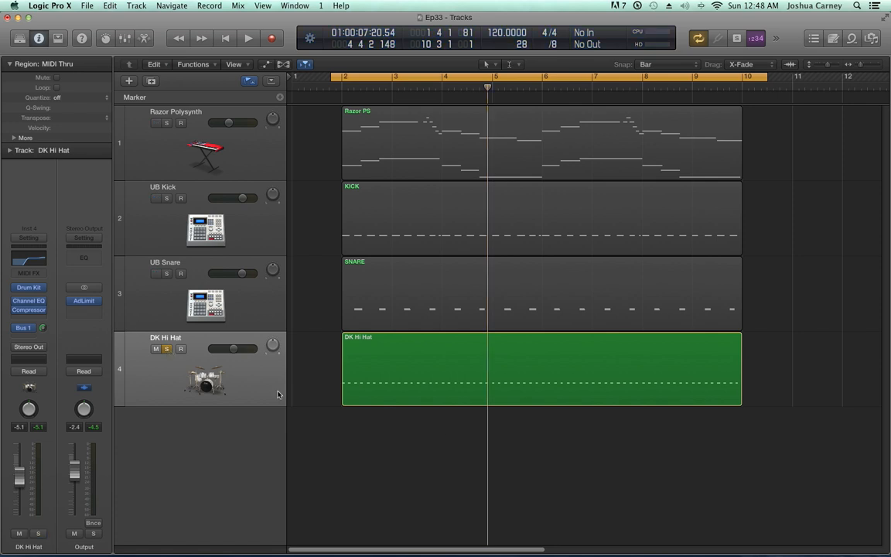
{"action": "left_click", "coordinate": [156, 124]}
Quantize the KICK, SNARE and DK Hi Hat regions together to 1/16 Note, resetting the advanced quantization parameters
{"action": "left_click_drag", "start_coordinate": [656, 457], "coordinate": [478, 229]}
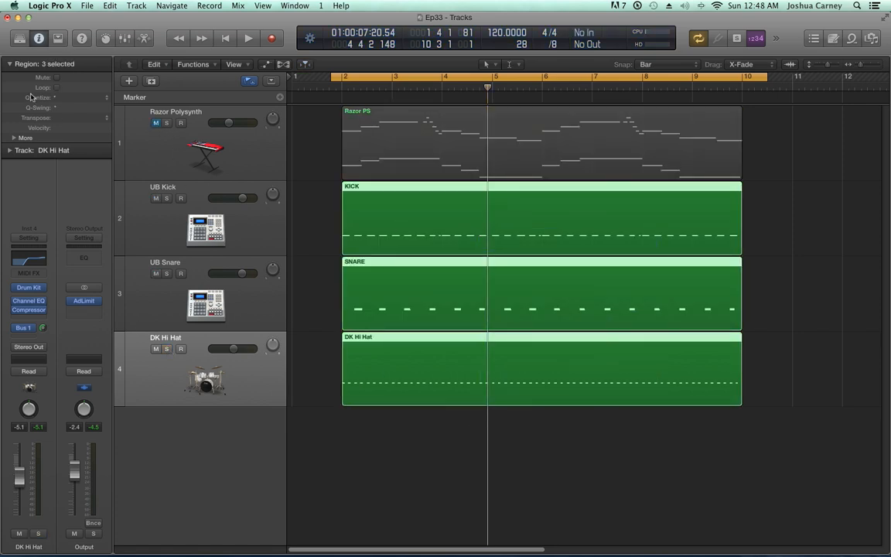
{"action": "left_click", "coordinate": [93, 99]}
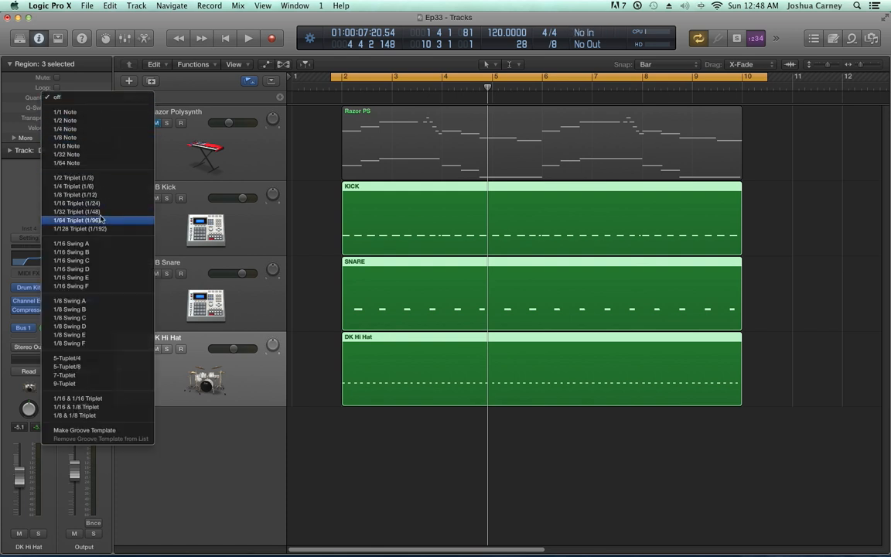
{"action": "left_click", "coordinate": [78, 146]}
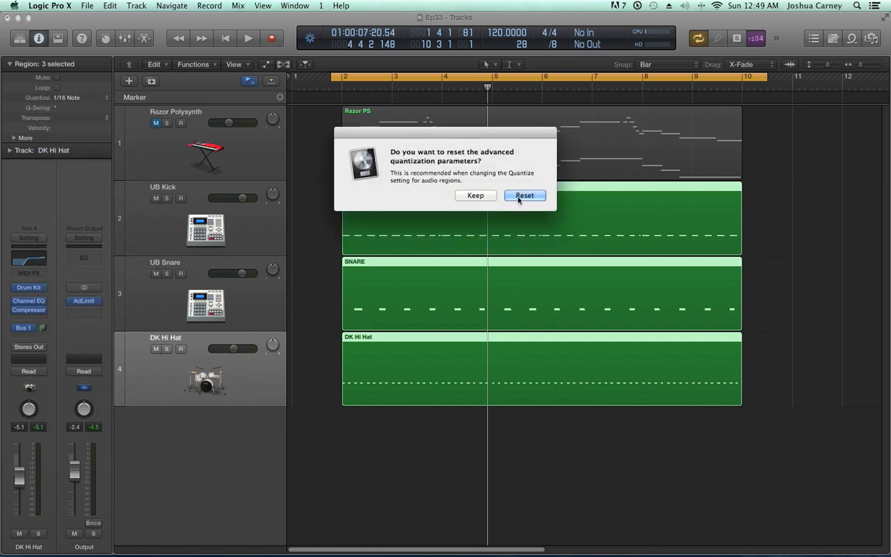
{"action": "left_click", "coordinate": [523, 196]}
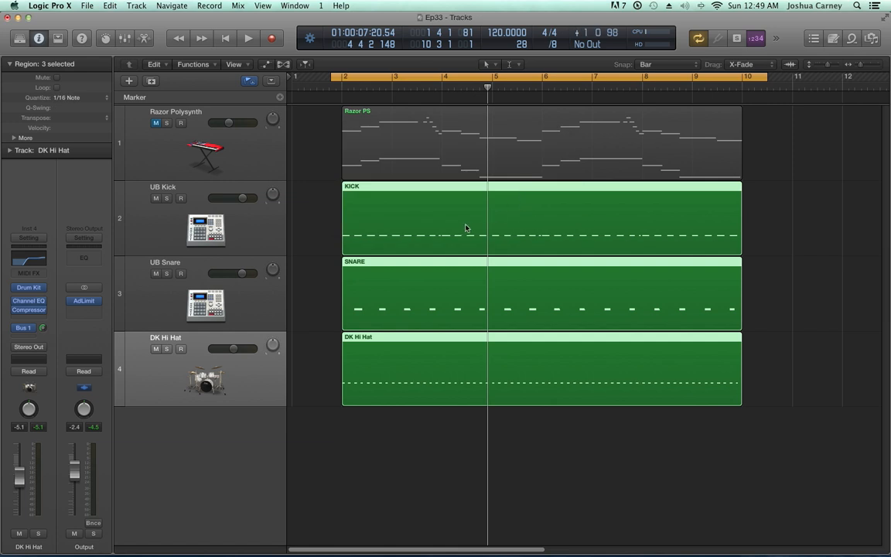
Change the three drum regions' Quantize to 1/8 Note, resetting the advanced parameters, and set their Q-Swing to 66%
{"action": "scroll", "coordinate": [325, 244], "scroll_direction": "right", "scroll_amount": 1}
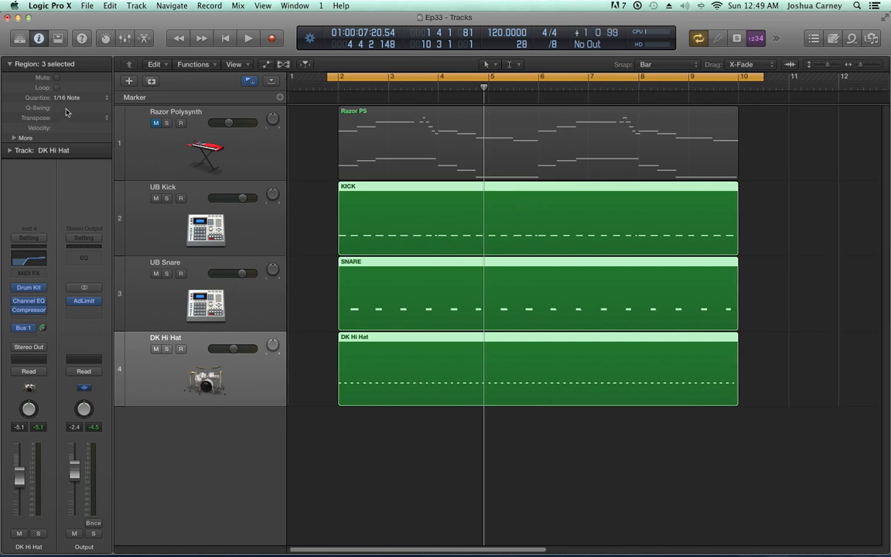
{"action": "left_click_drag", "start_coordinate": [63, 109], "coordinate": [63, 104]}
{"action": "left_click", "coordinate": [74, 99]}
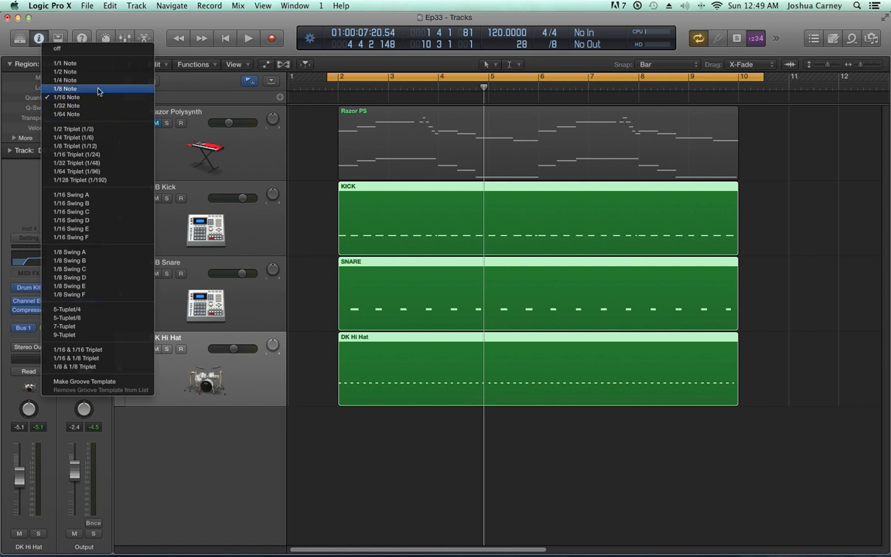
{"action": "left_click", "coordinate": [93, 89]}
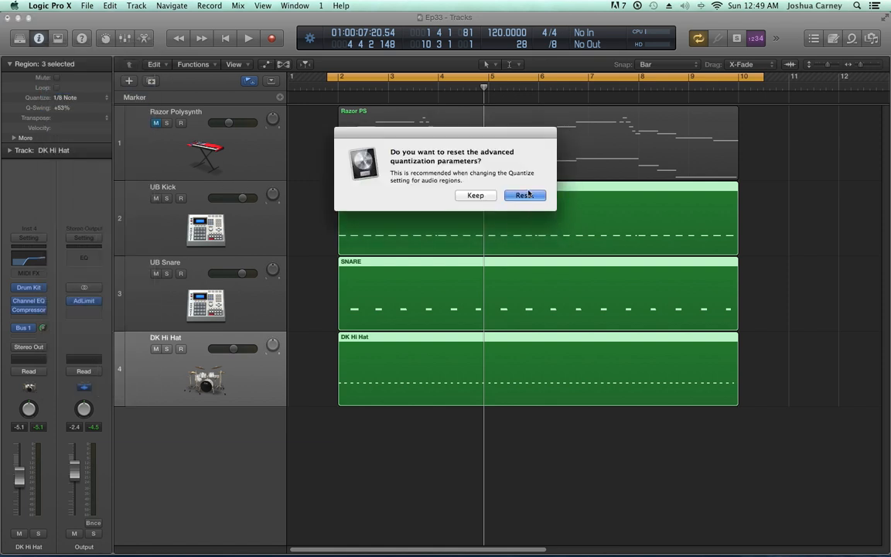
{"action": "left_click", "coordinate": [529, 196]}
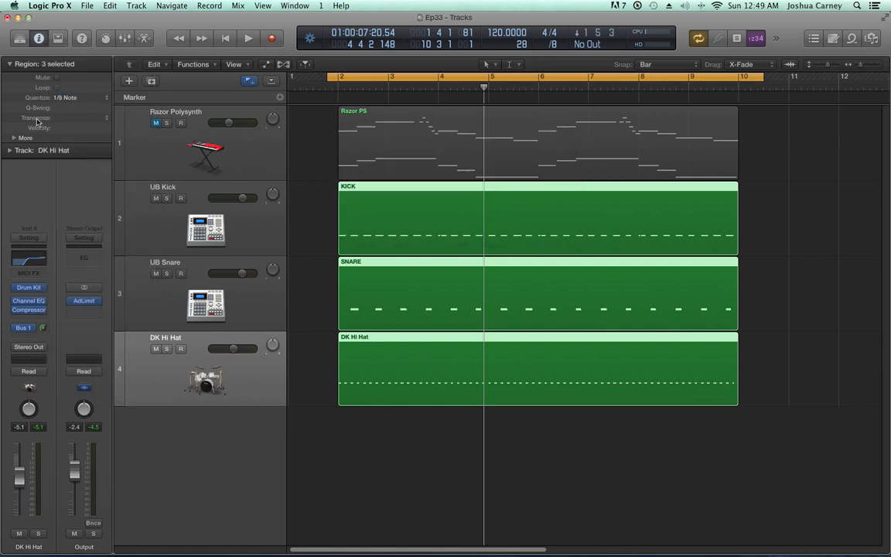
{"action": "left_click_drag", "start_coordinate": [62, 109], "coordinate": [73, 81]}
Open the KICK region in the Piano Roll, set the grid division to /12 and play it
{"action": "double_click", "coordinate": [585, 219]}
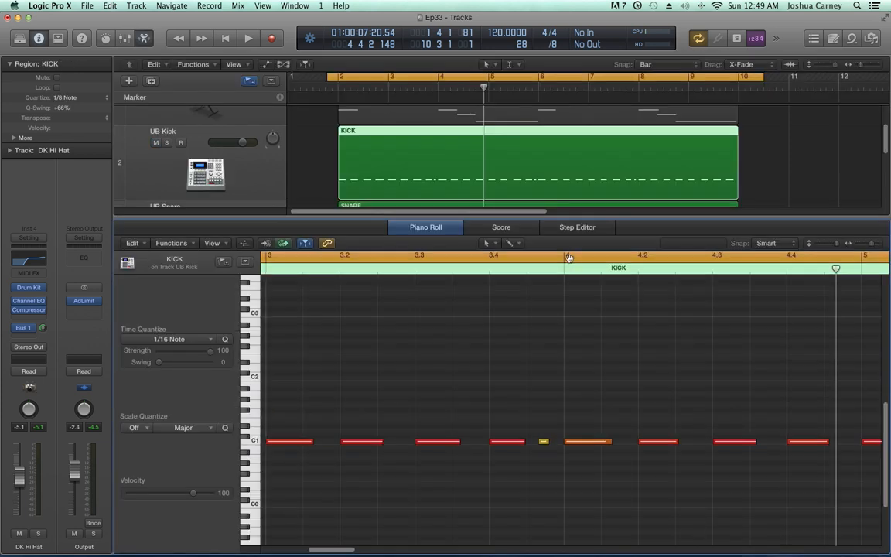
{"action": "left_click", "coordinate": [554, 43]}
{"action": "left_click", "coordinate": [572, 52]}
{"action": "key", "text": "space"}
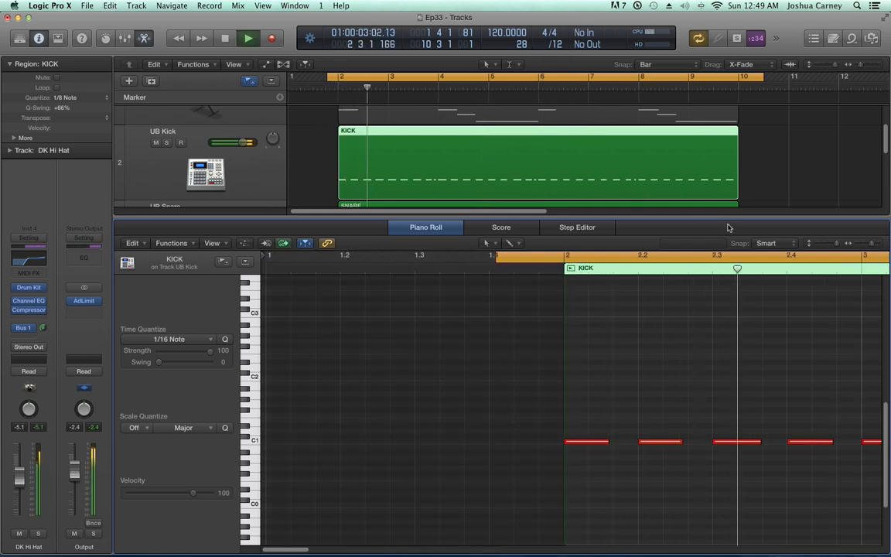
{"action": "key", "text": "space"}
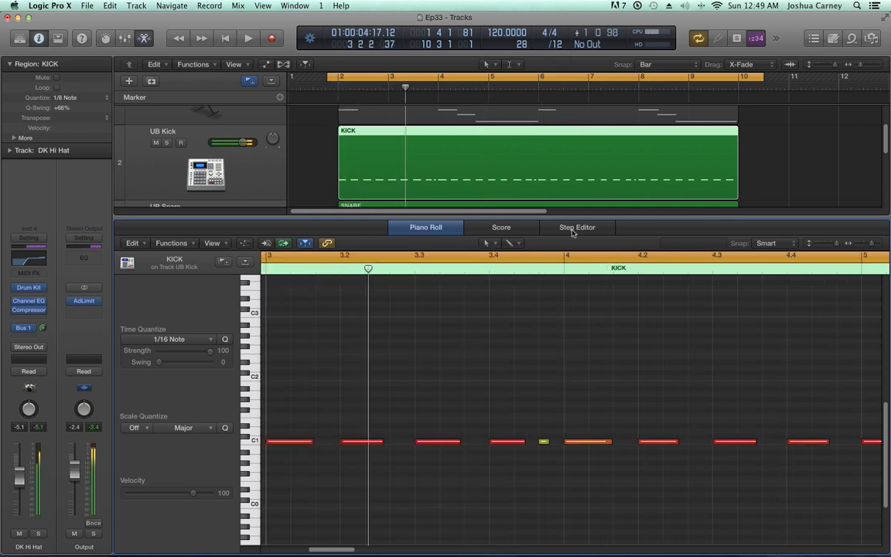
Show the KICK, SNARE and DK Hi Hat regions together in the Piano Roll and play them from the start
{"action": "key", "text": "e"}
{"action": "left_click_drag", "start_coordinate": [794, 226], "coordinate": [589, 368]}
{"action": "key", "text": "e"}
{"action": "scroll", "coordinate": [502, 370], "scroll_direction": "left", "scroll_amount": 5}
{"action": "key", "text": "Return"}
{"action": "key", "text": "space"}
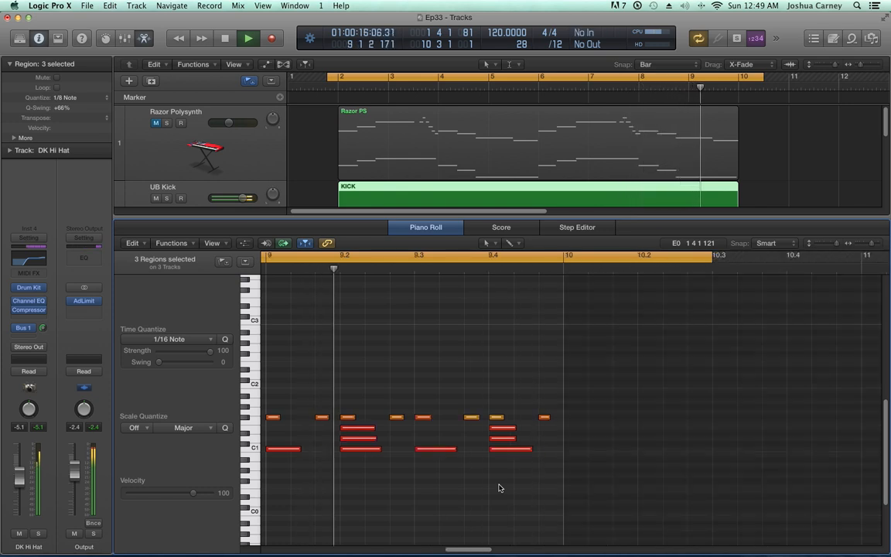
{"action": "key", "text": "space"}
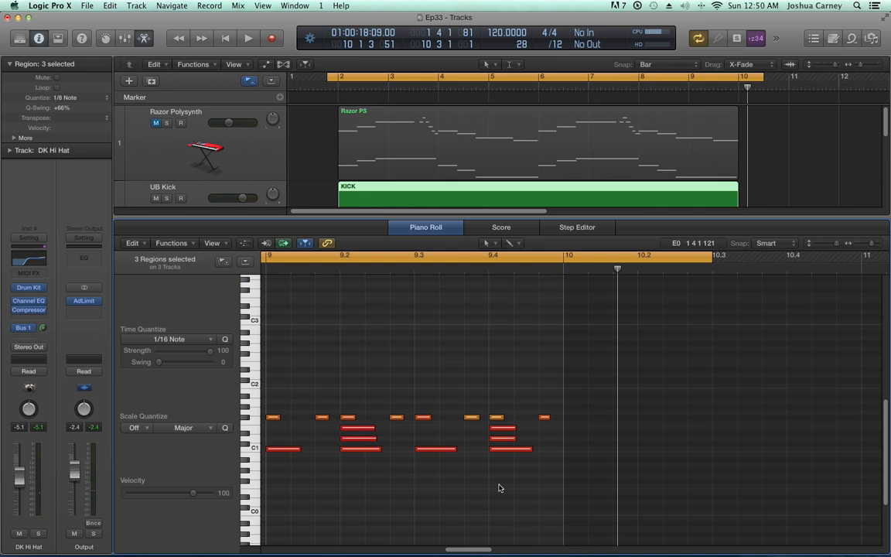
Close the Piano Roll and expand the additional region parameters for the three selected drum regions
{"action": "key", "text": "e"}
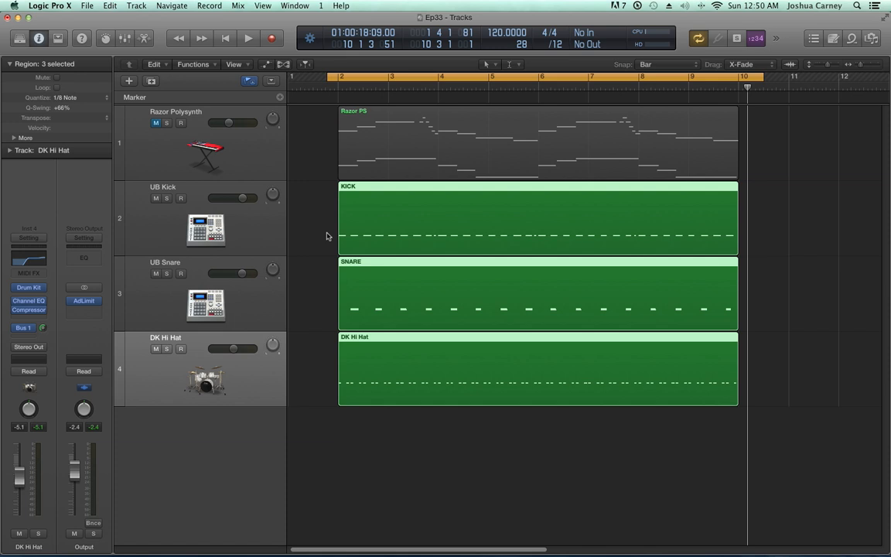
{"action": "left_click", "coordinate": [14, 139]}
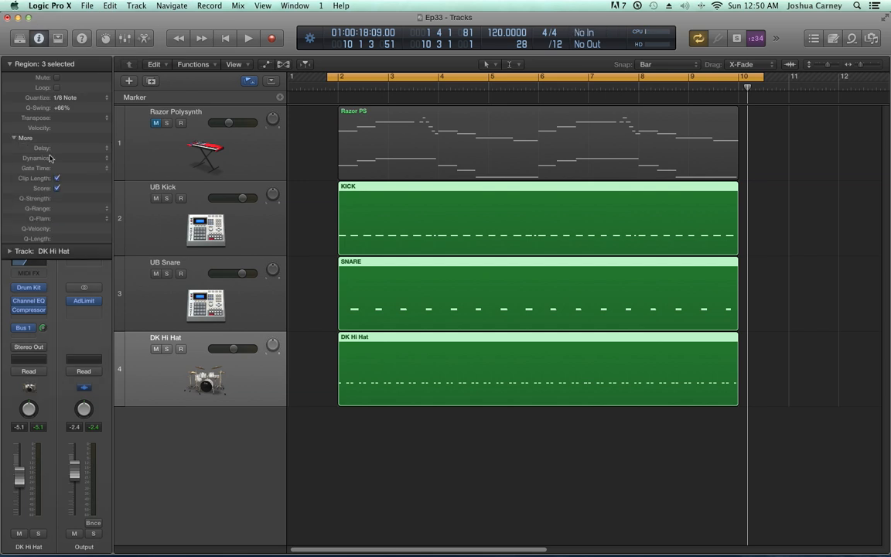